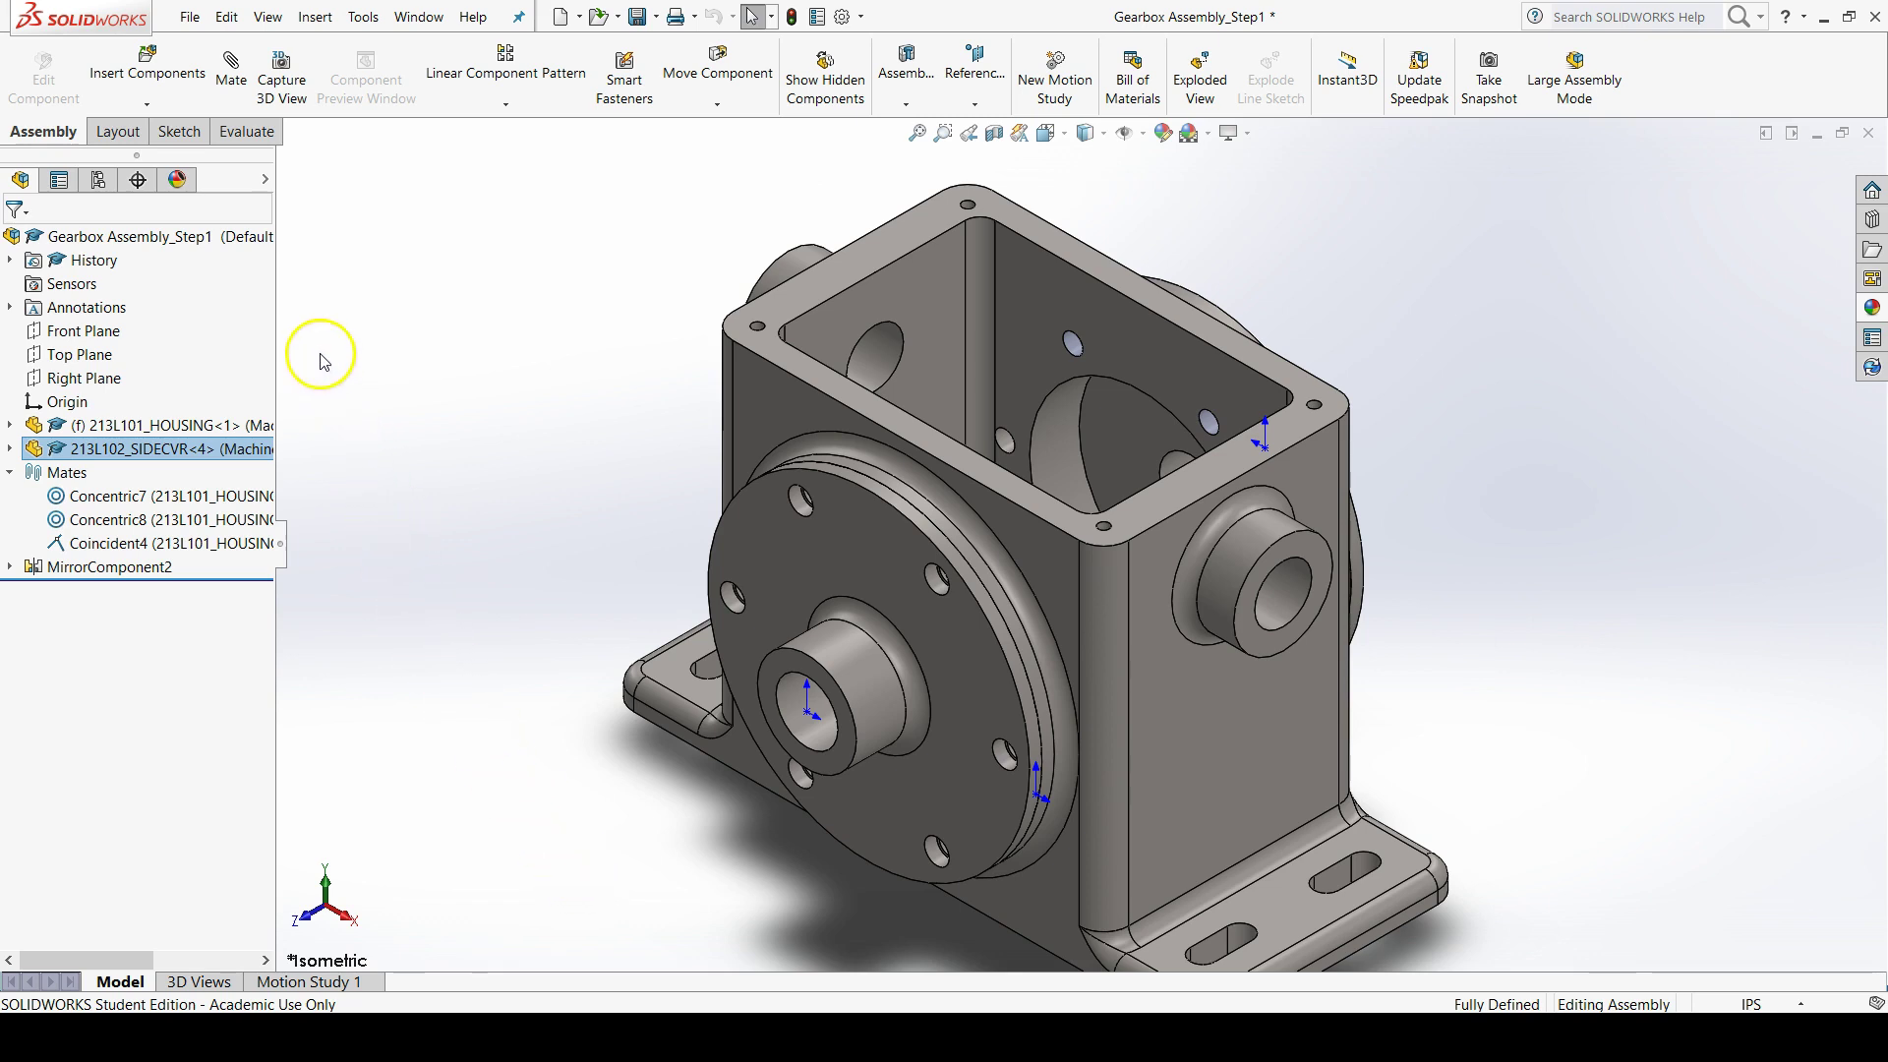
- Browse for the 213L103_TOPCVR top cover part and insert it into the assembly
{"action": "left_click", "coordinate": [146, 79]}
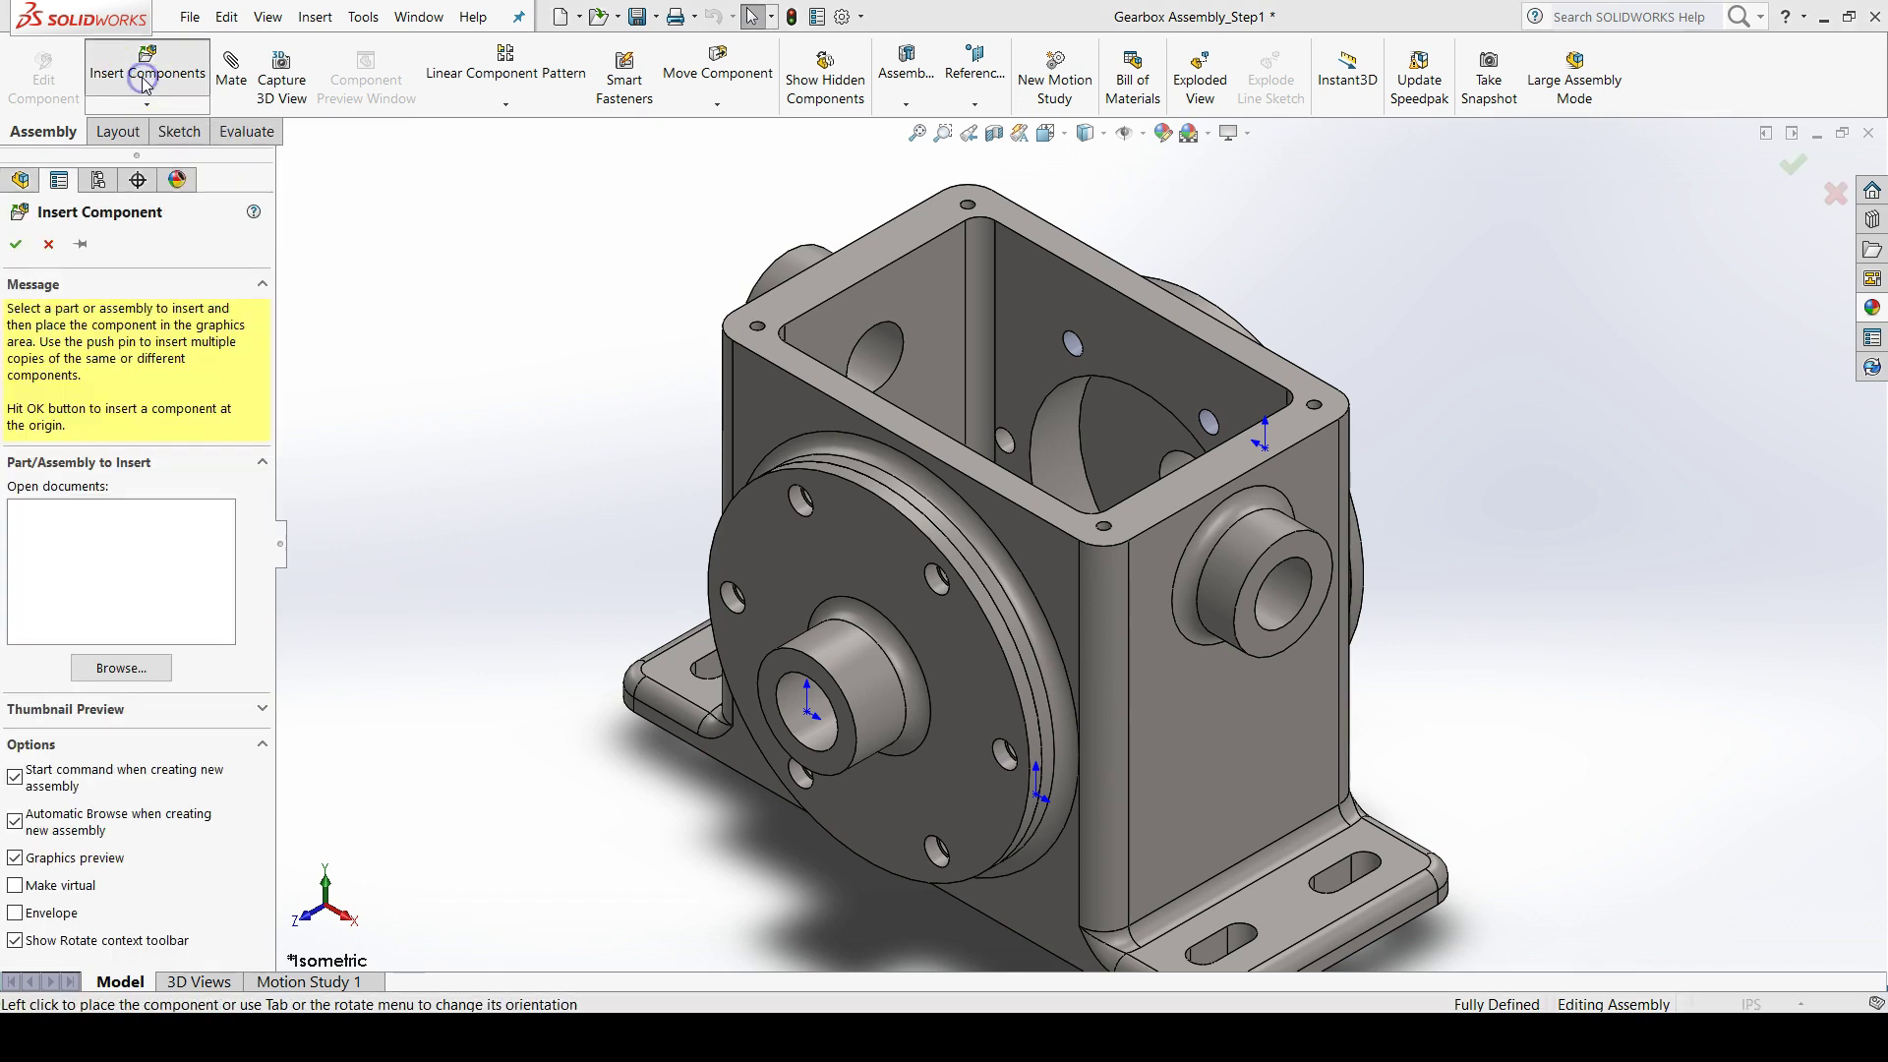
{"action": "left_click_drag", "start_coordinate": [492, 202], "coordinate": [571, 215]}
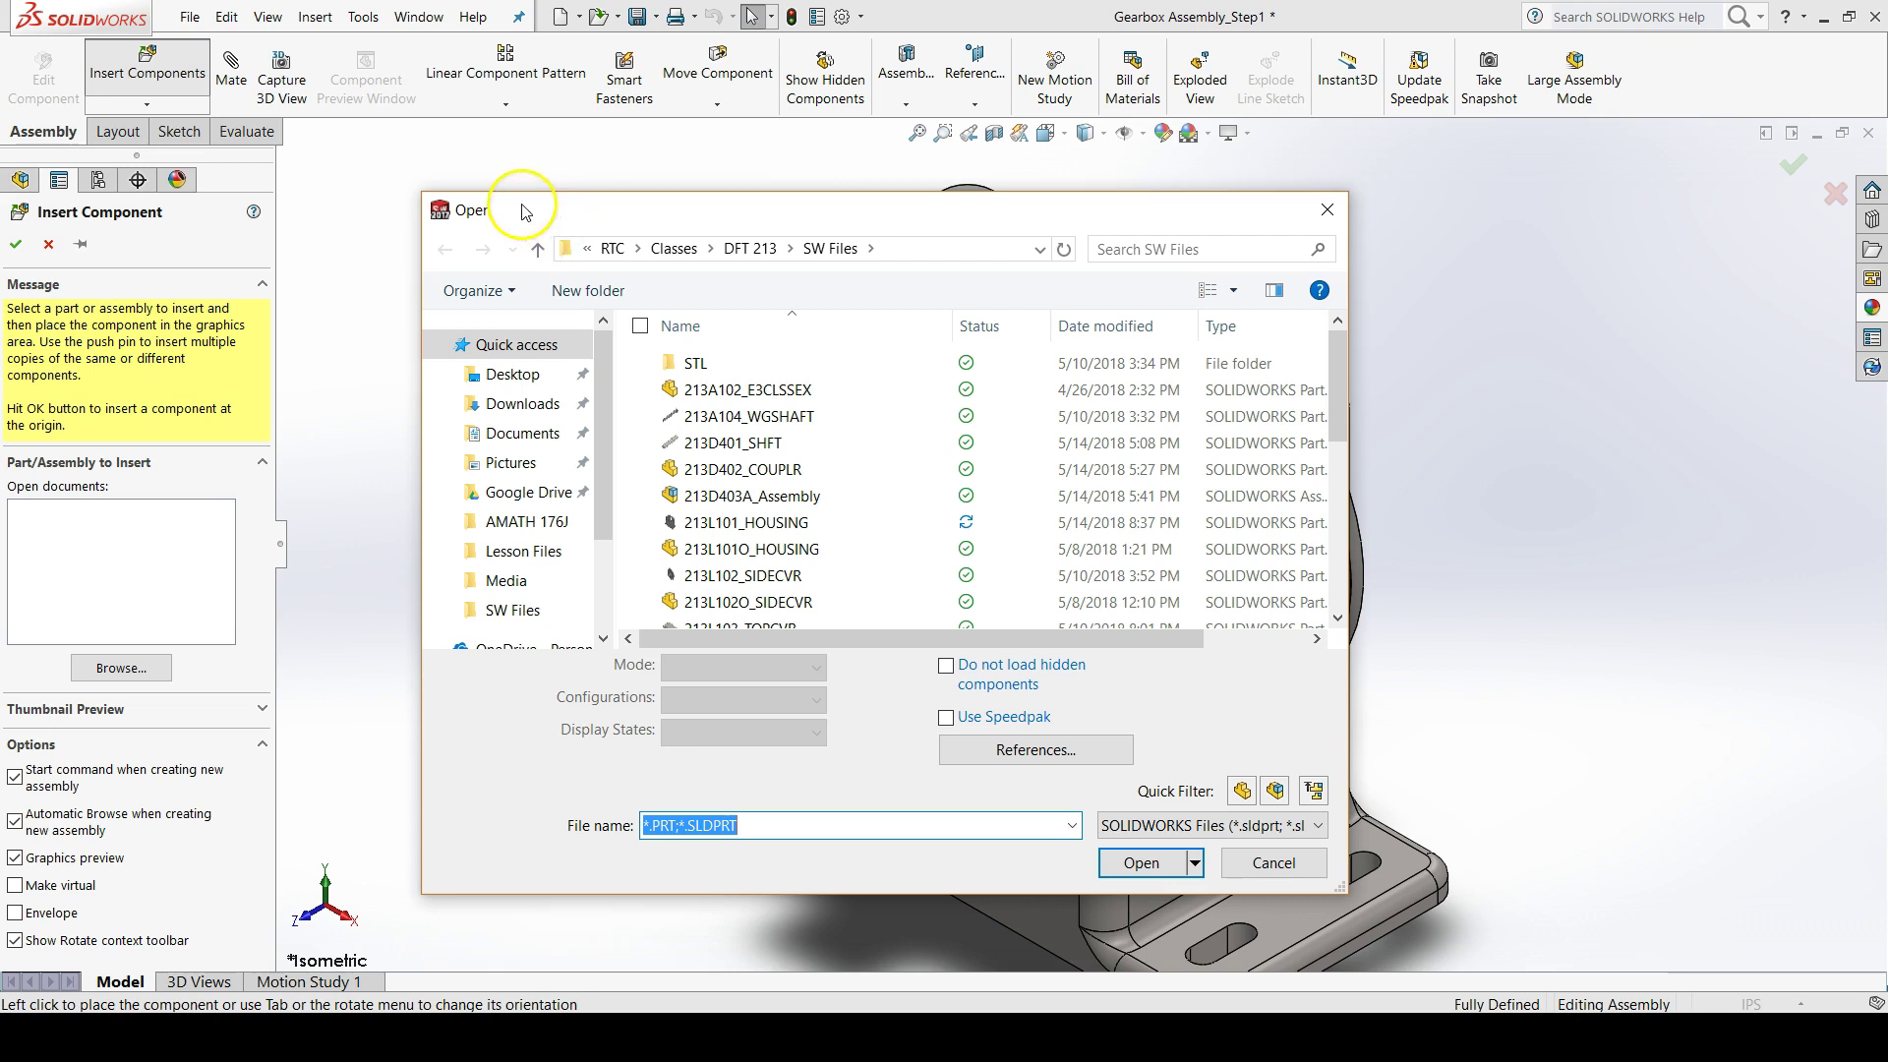
{"action": "left_click", "coordinate": [1268, 866]}
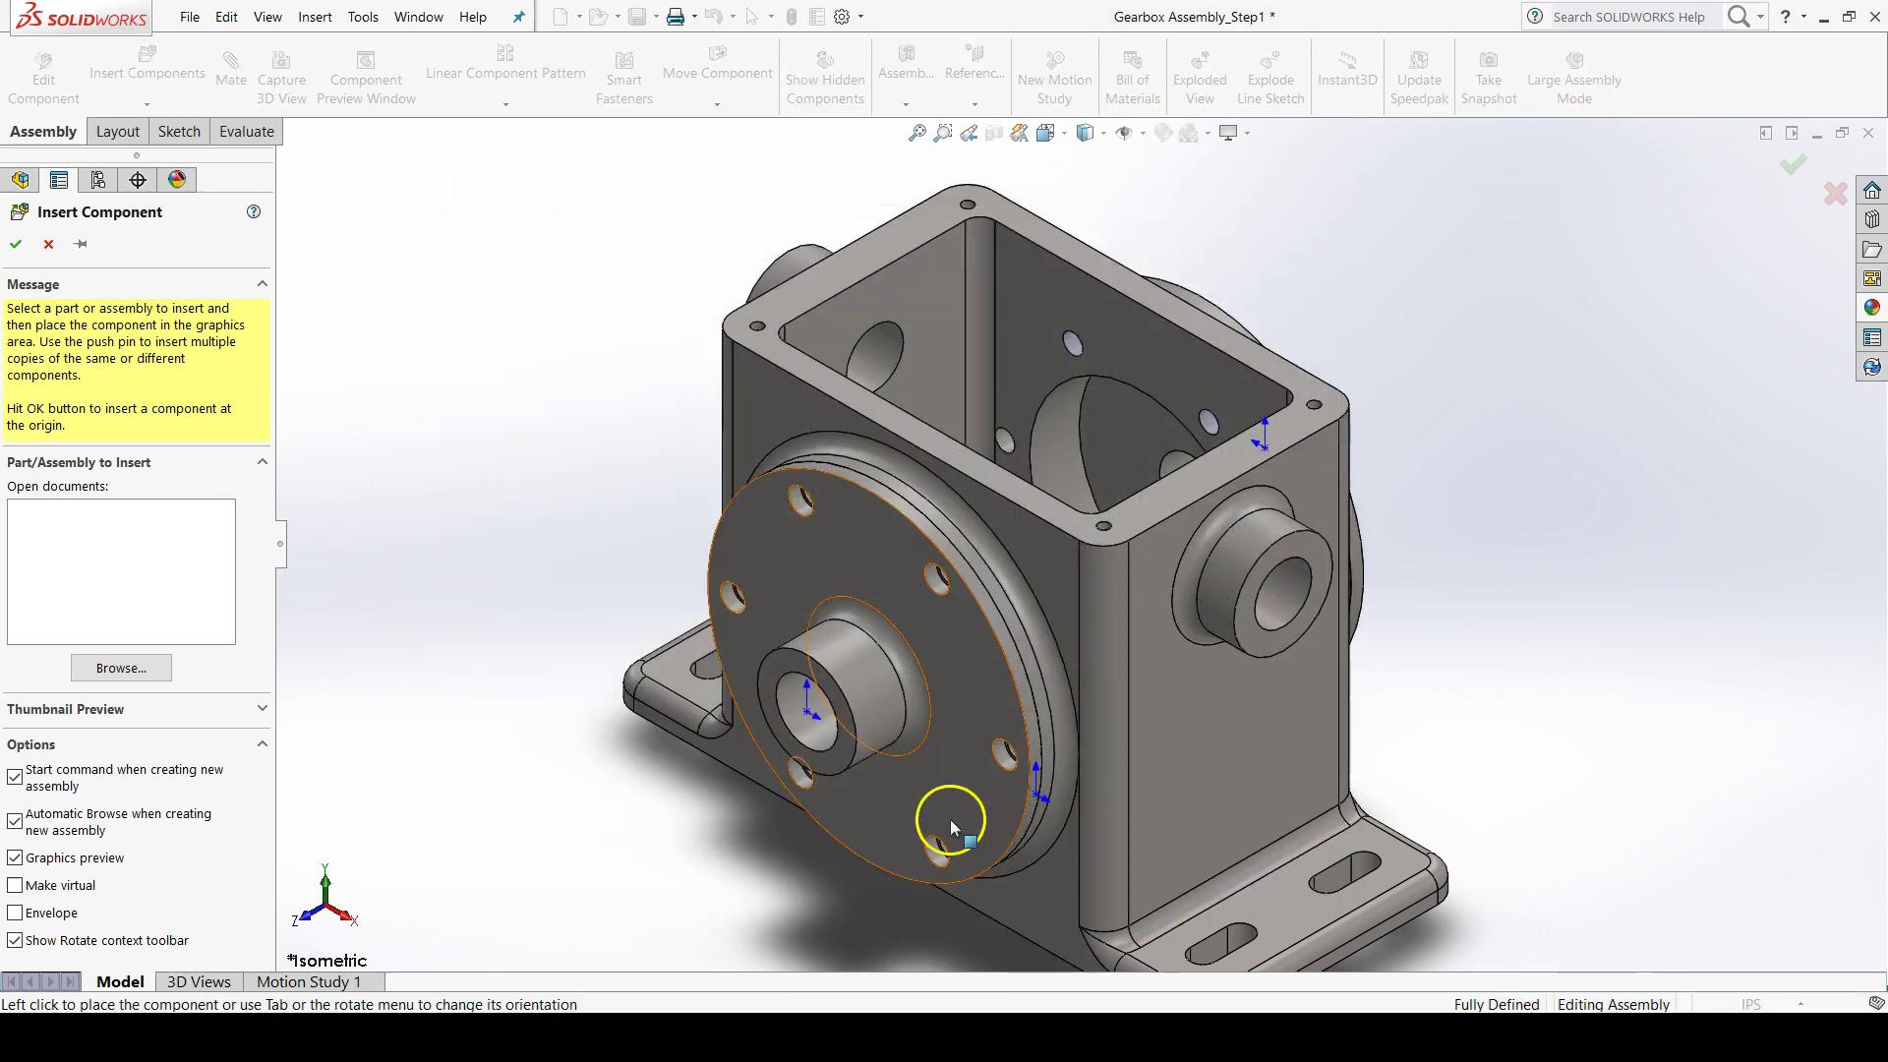
{"action": "left_click", "coordinate": [145, 673]}
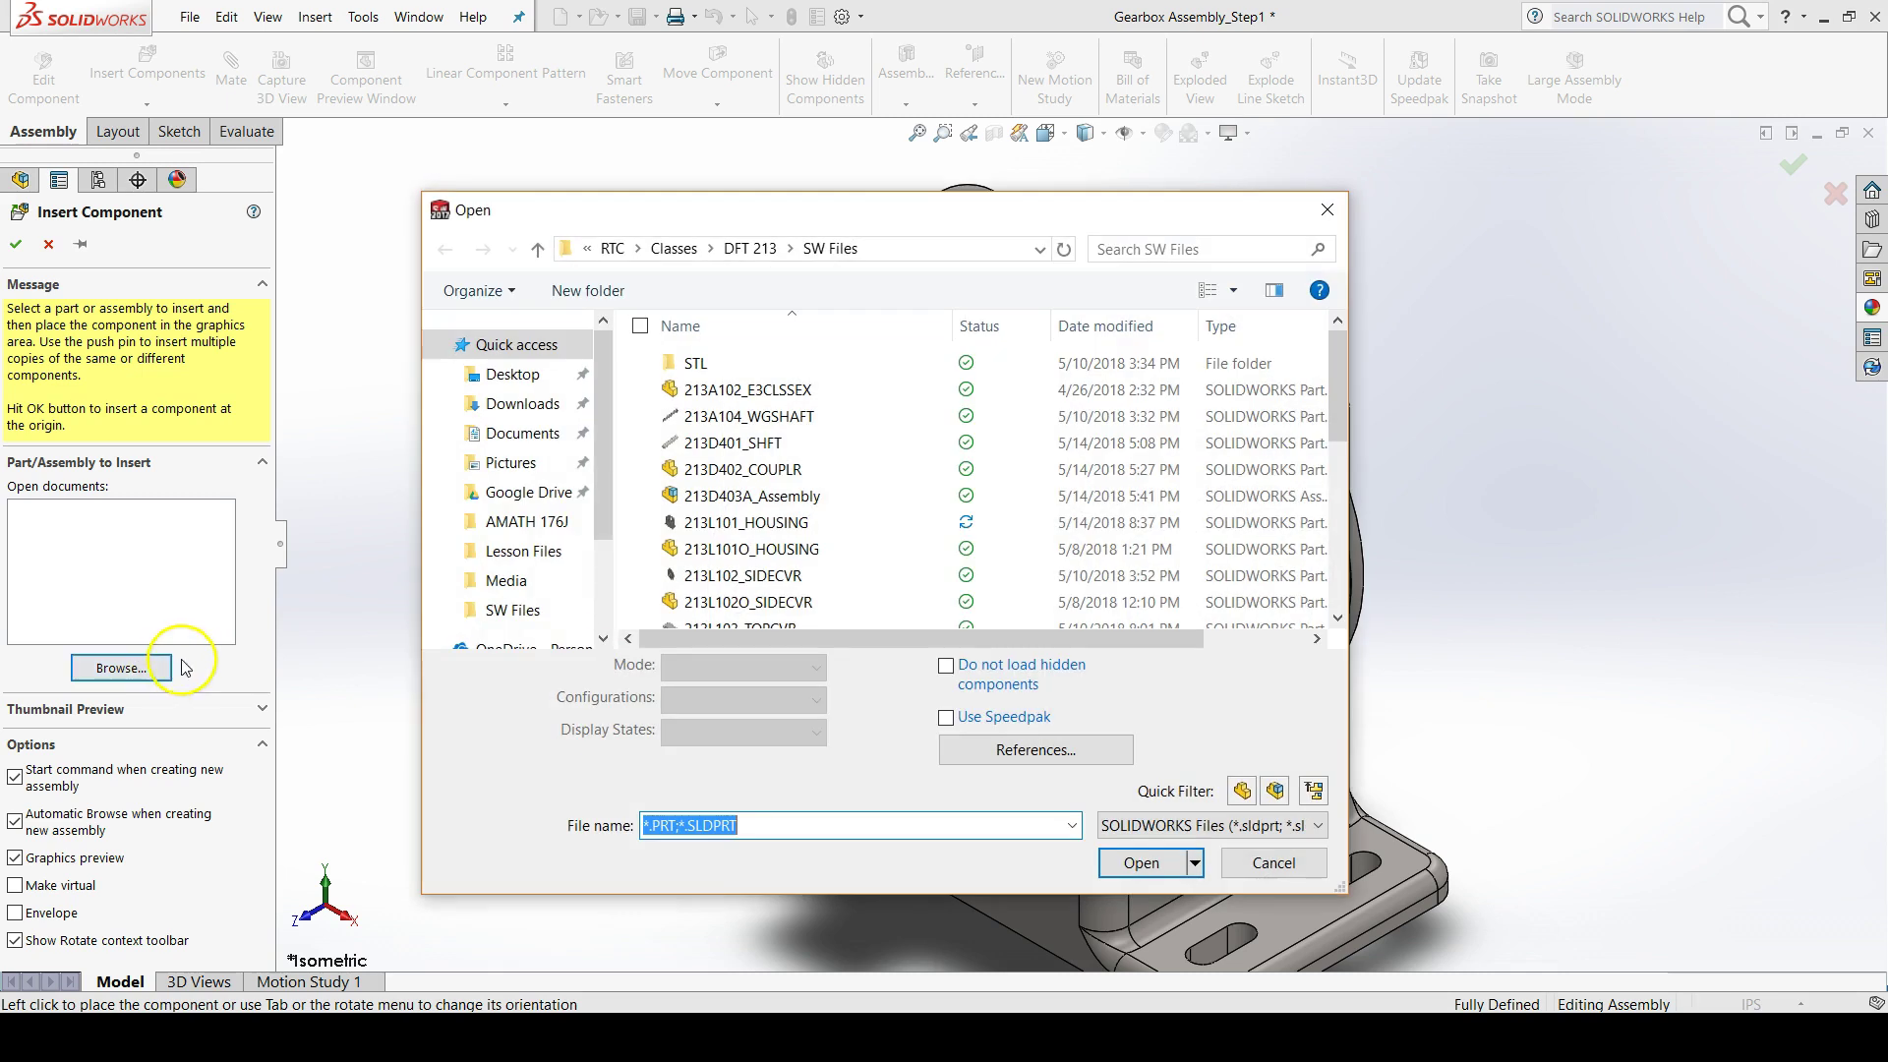
{"action": "scroll", "coordinate": [758, 517], "scroll_direction": "down", "scroll_amount": 2}
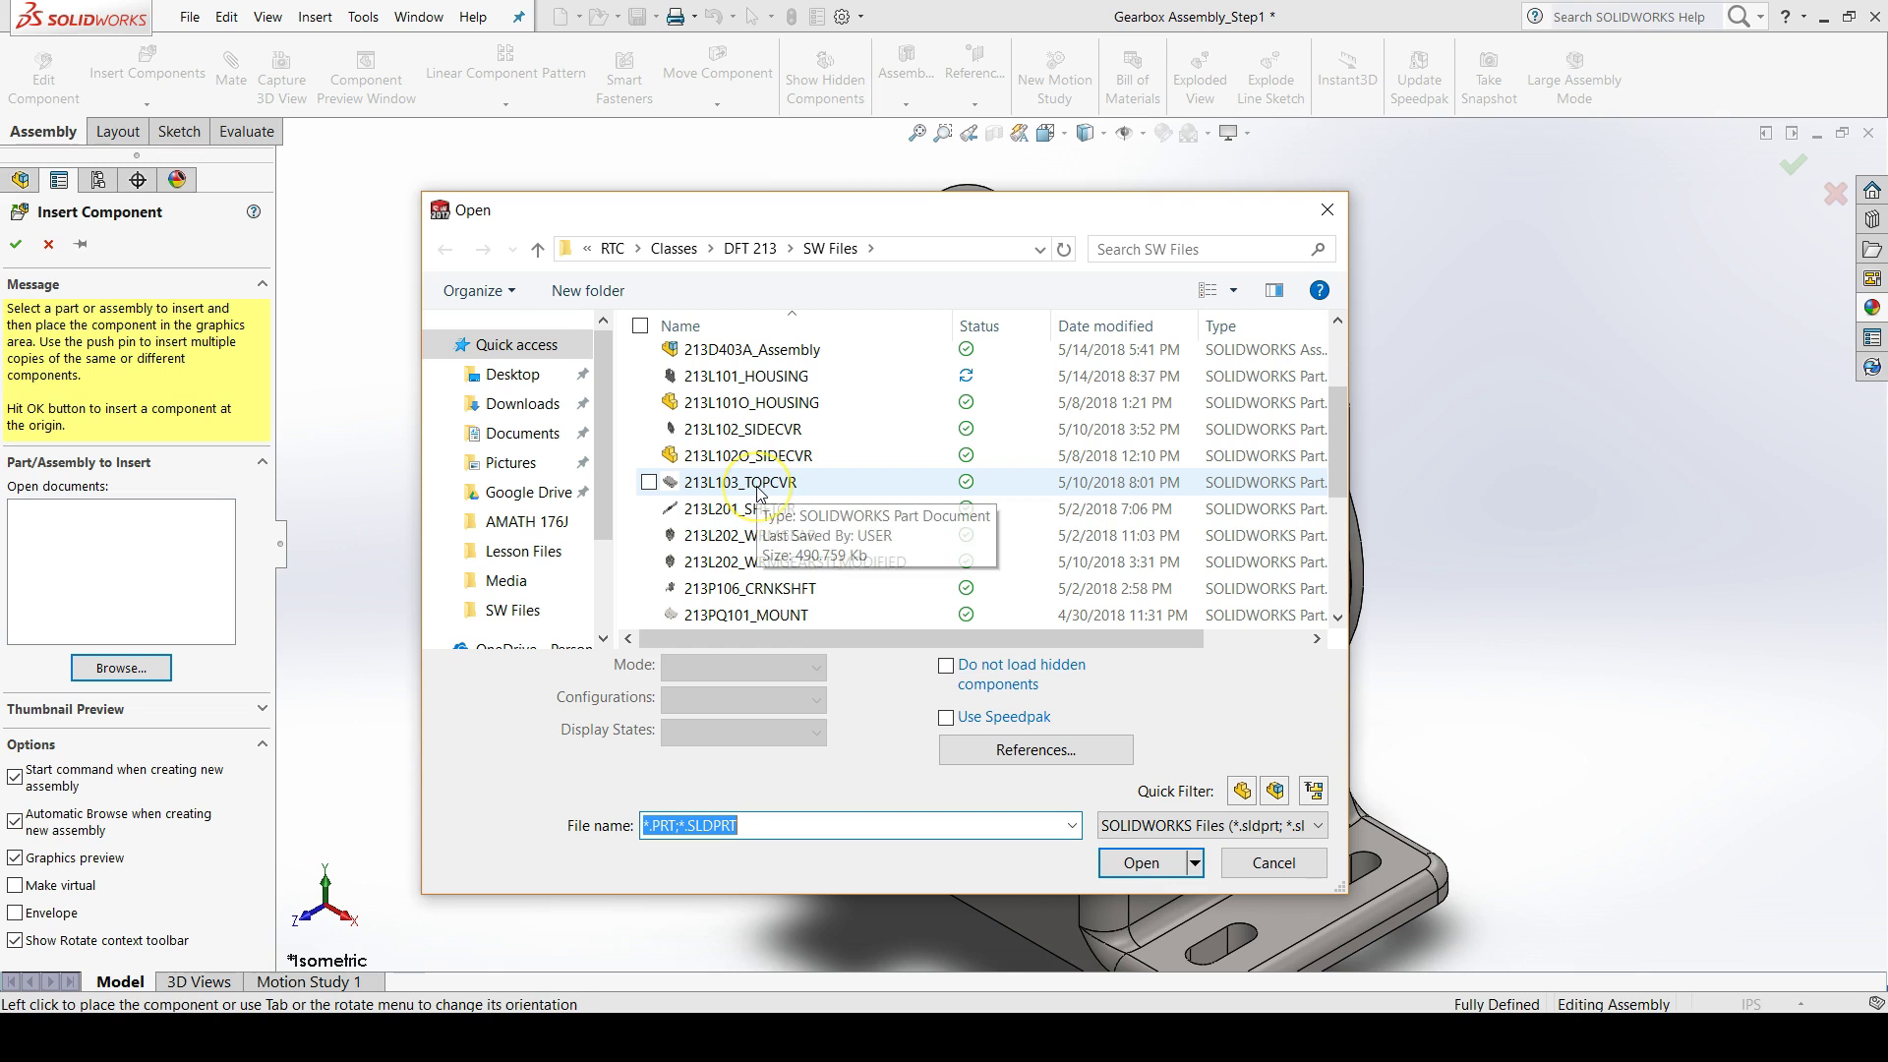
{"action": "double_click", "coordinate": [758, 486]}
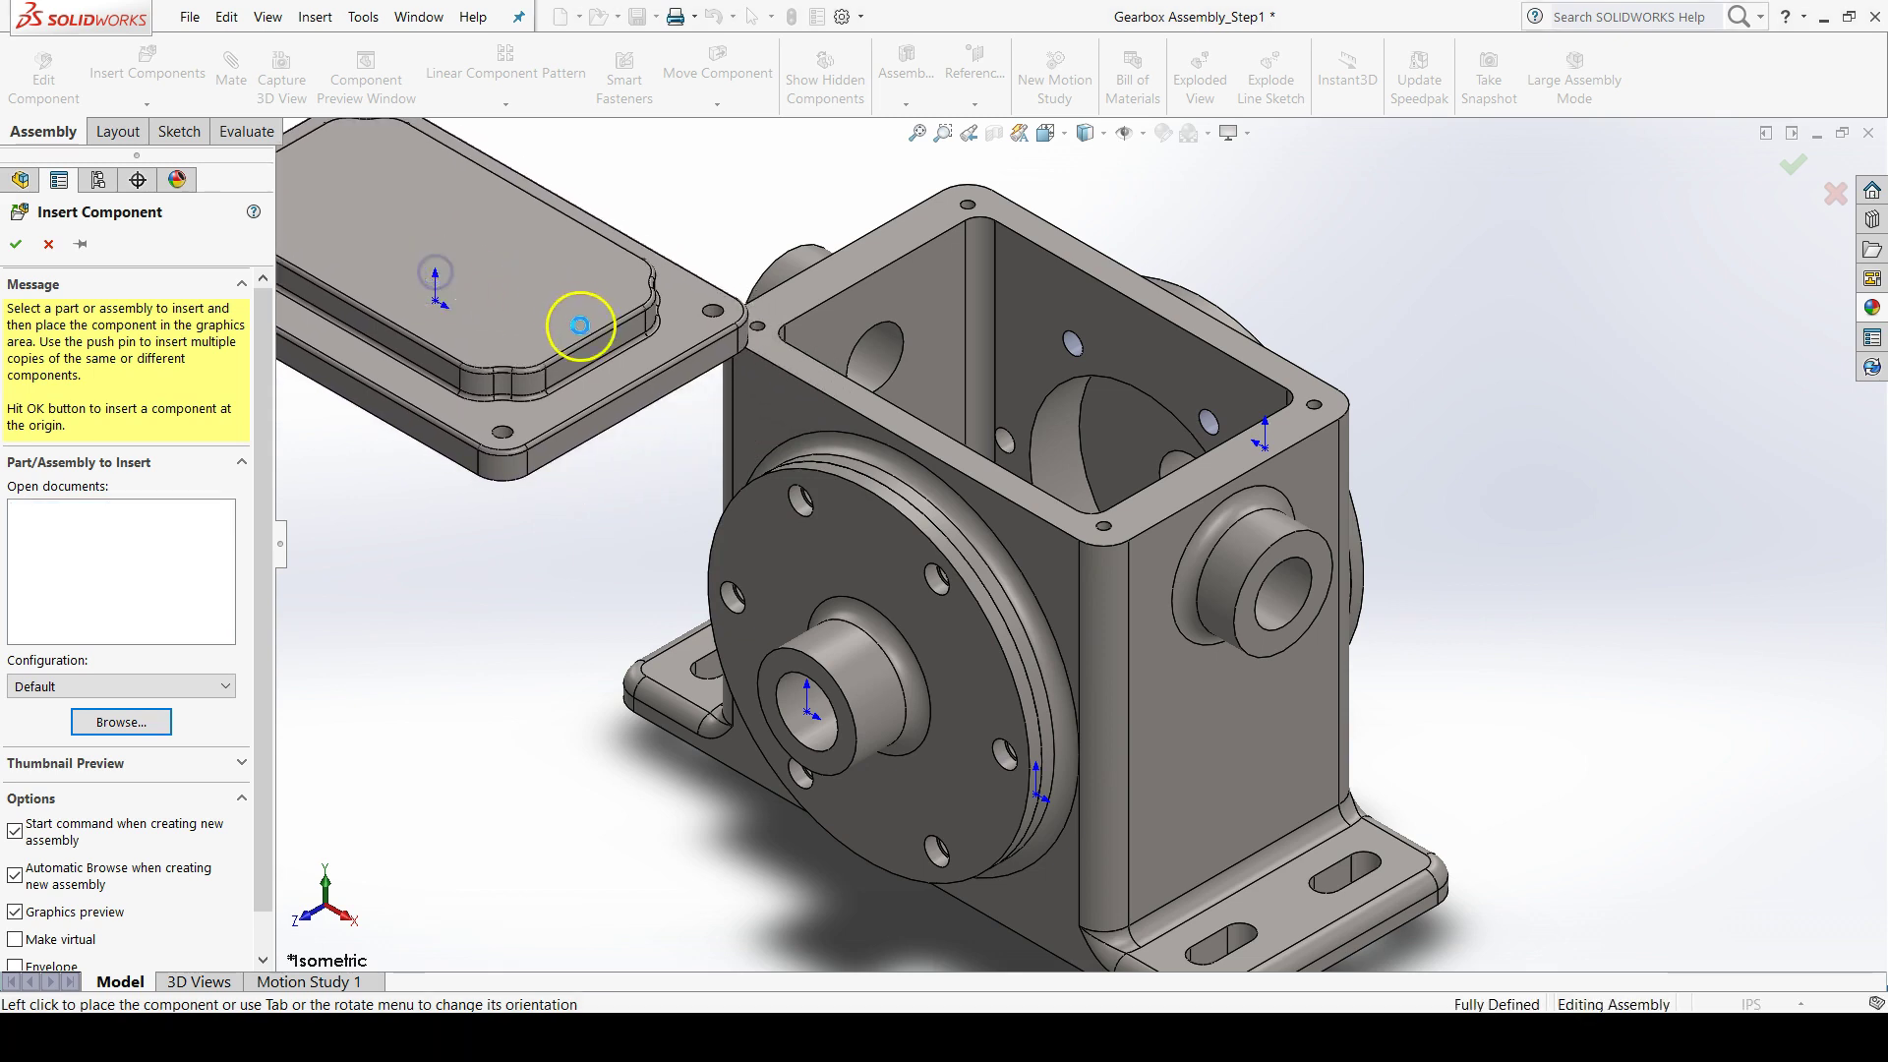
- Drop the 213L103_TOPCVR cover beside the housing, then clear the selection
{"action": "left_click", "coordinate": [600, 379]}
{"action": "scroll", "coordinate": [669, 433], "scroll_direction": "up", "scroll_amount": 3}
{"action": "scroll", "coordinate": [812, 383], "scroll_direction": "down", "scroll_amount": 3}
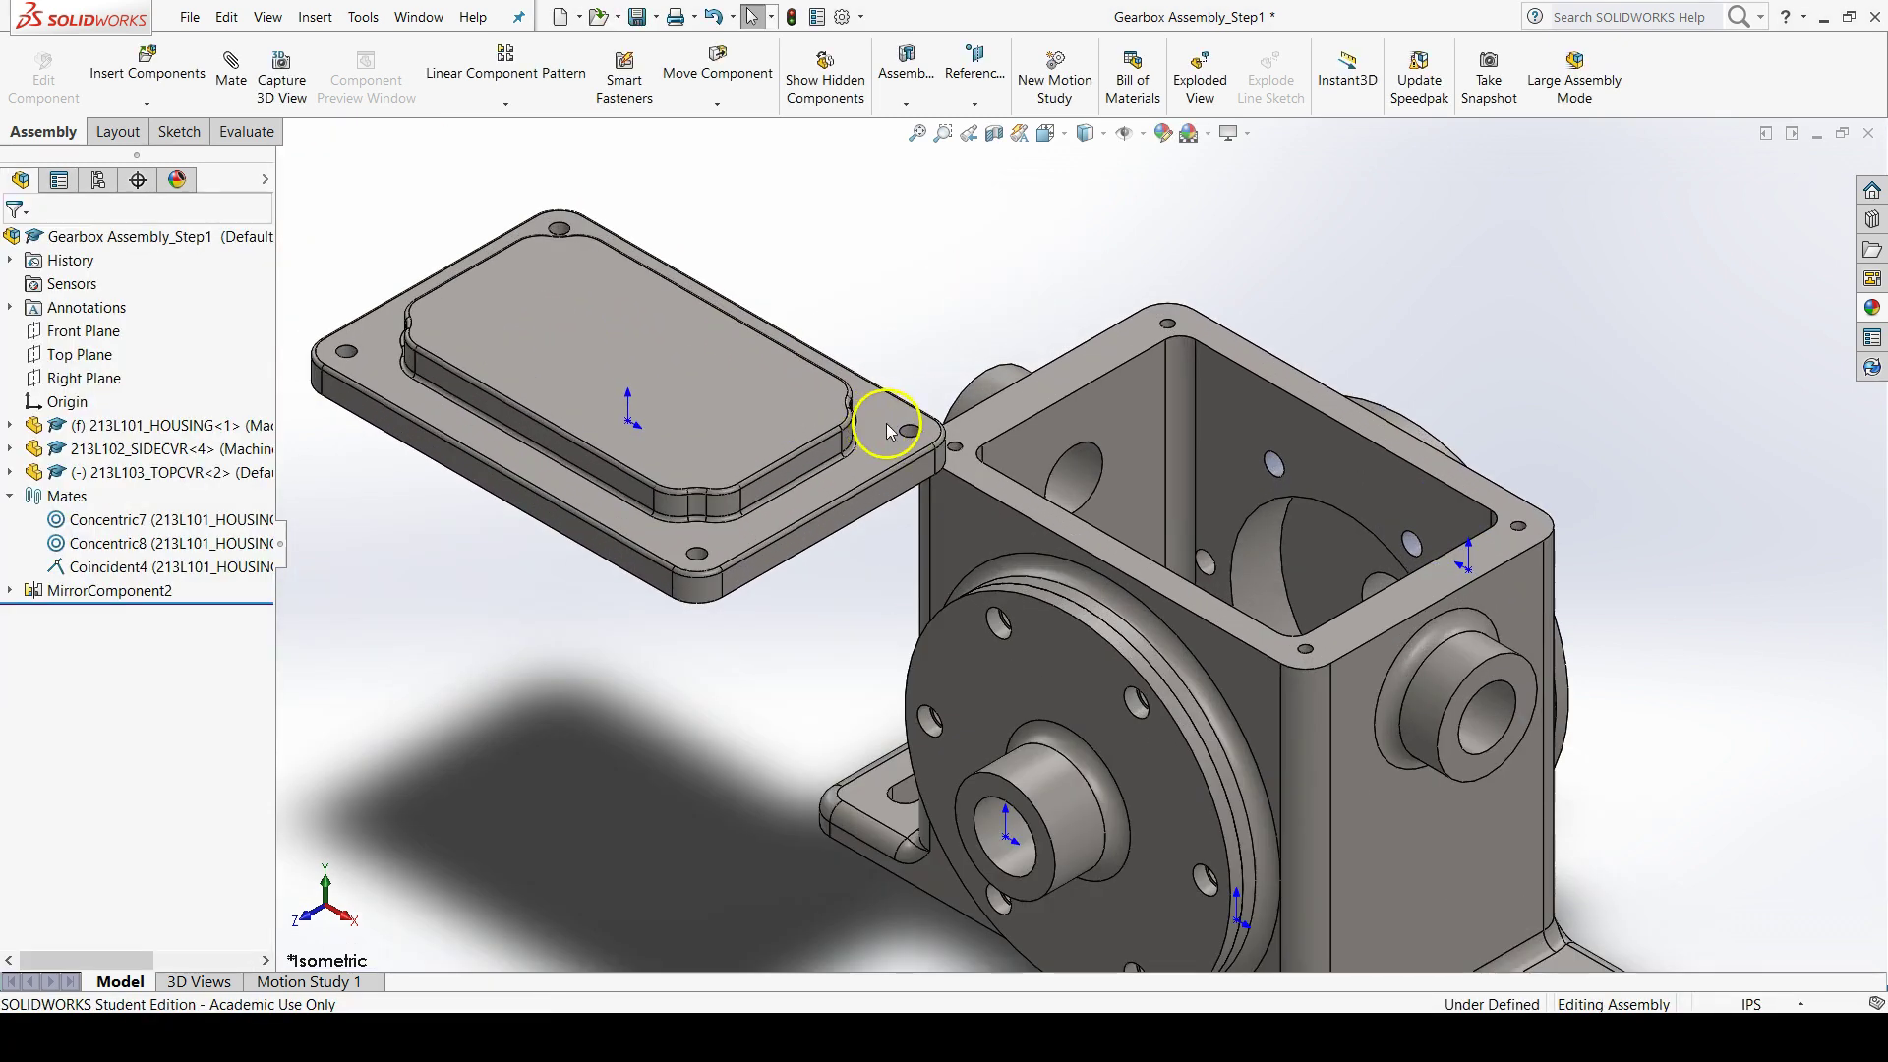
{"action": "scroll", "coordinate": [944, 452], "scroll_direction": "up", "scroll_amount": 1}
{"action": "scroll", "coordinate": [762, 498], "scroll_direction": "down", "scroll_amount": 1}
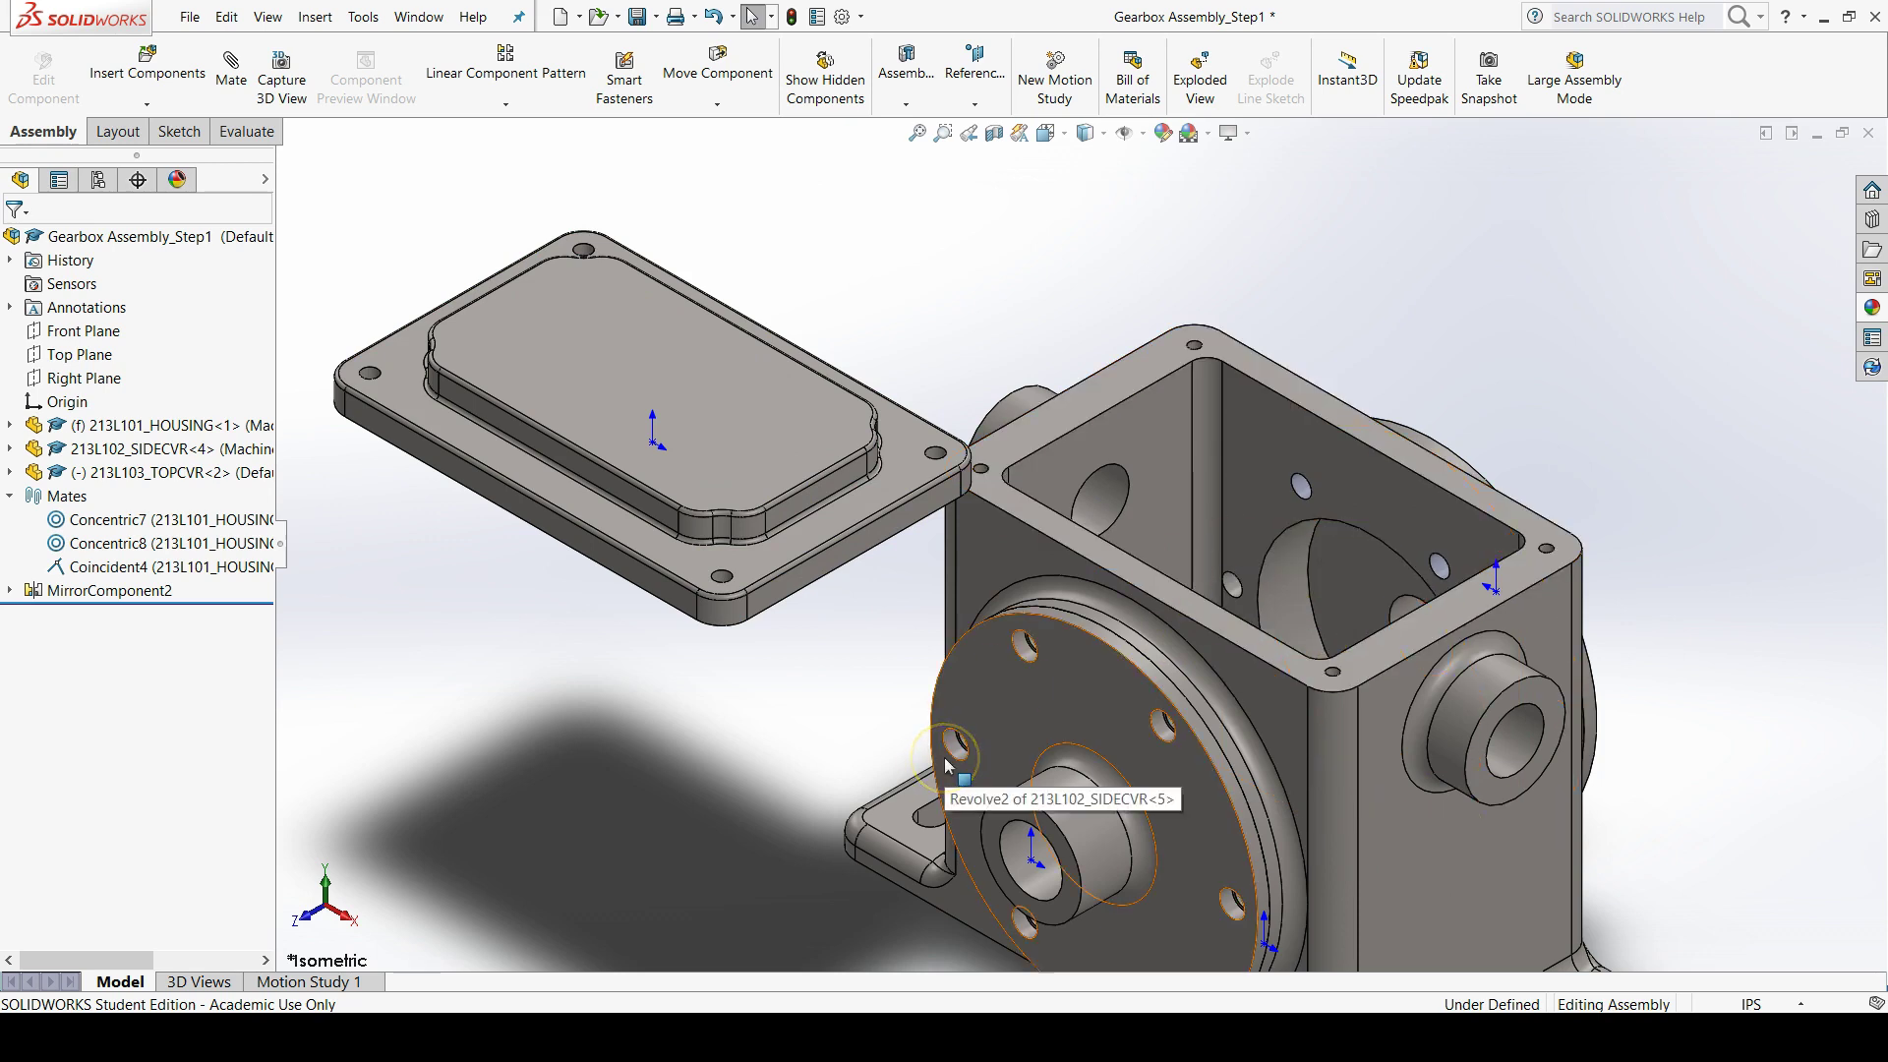
{"action": "left_click", "coordinate": [809, 779]}
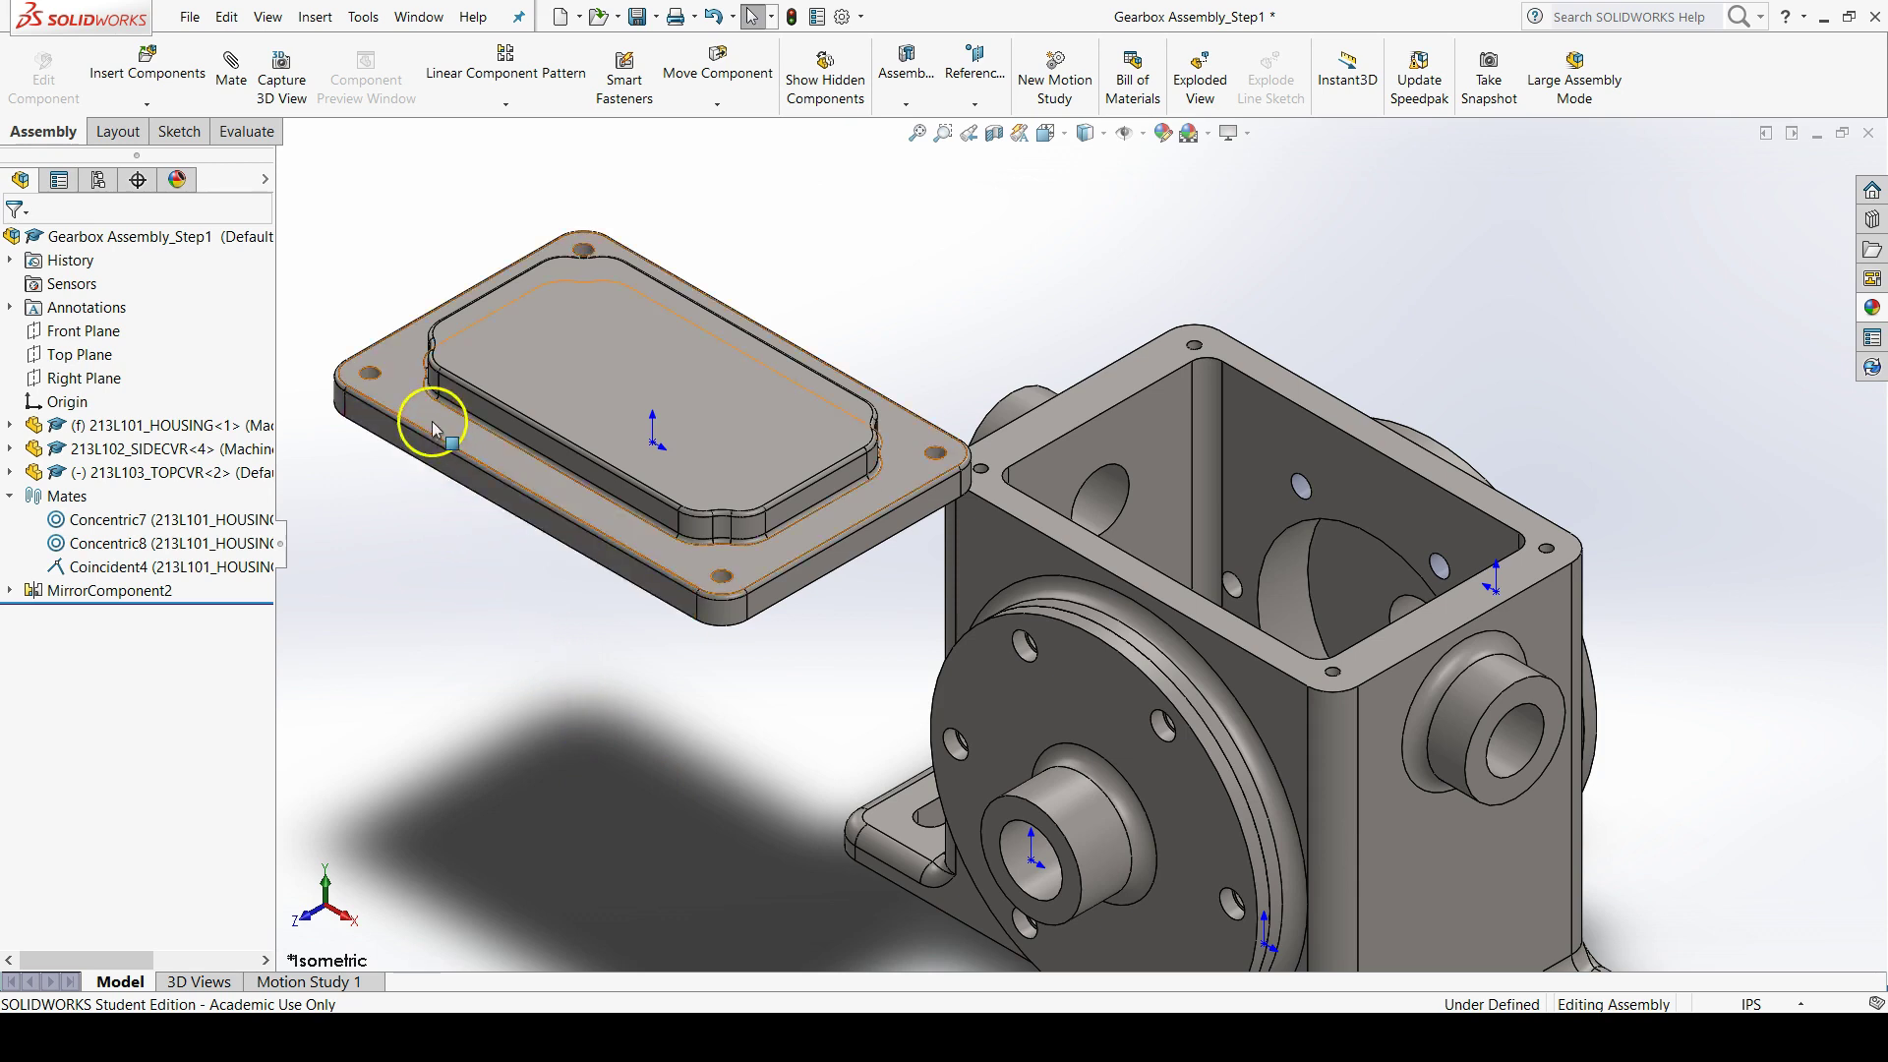
- Add Concentric10, aligning a cover bolt hole with a tapped hole in the housing's top flange
{"action": "left_click", "coordinate": [237, 86]}
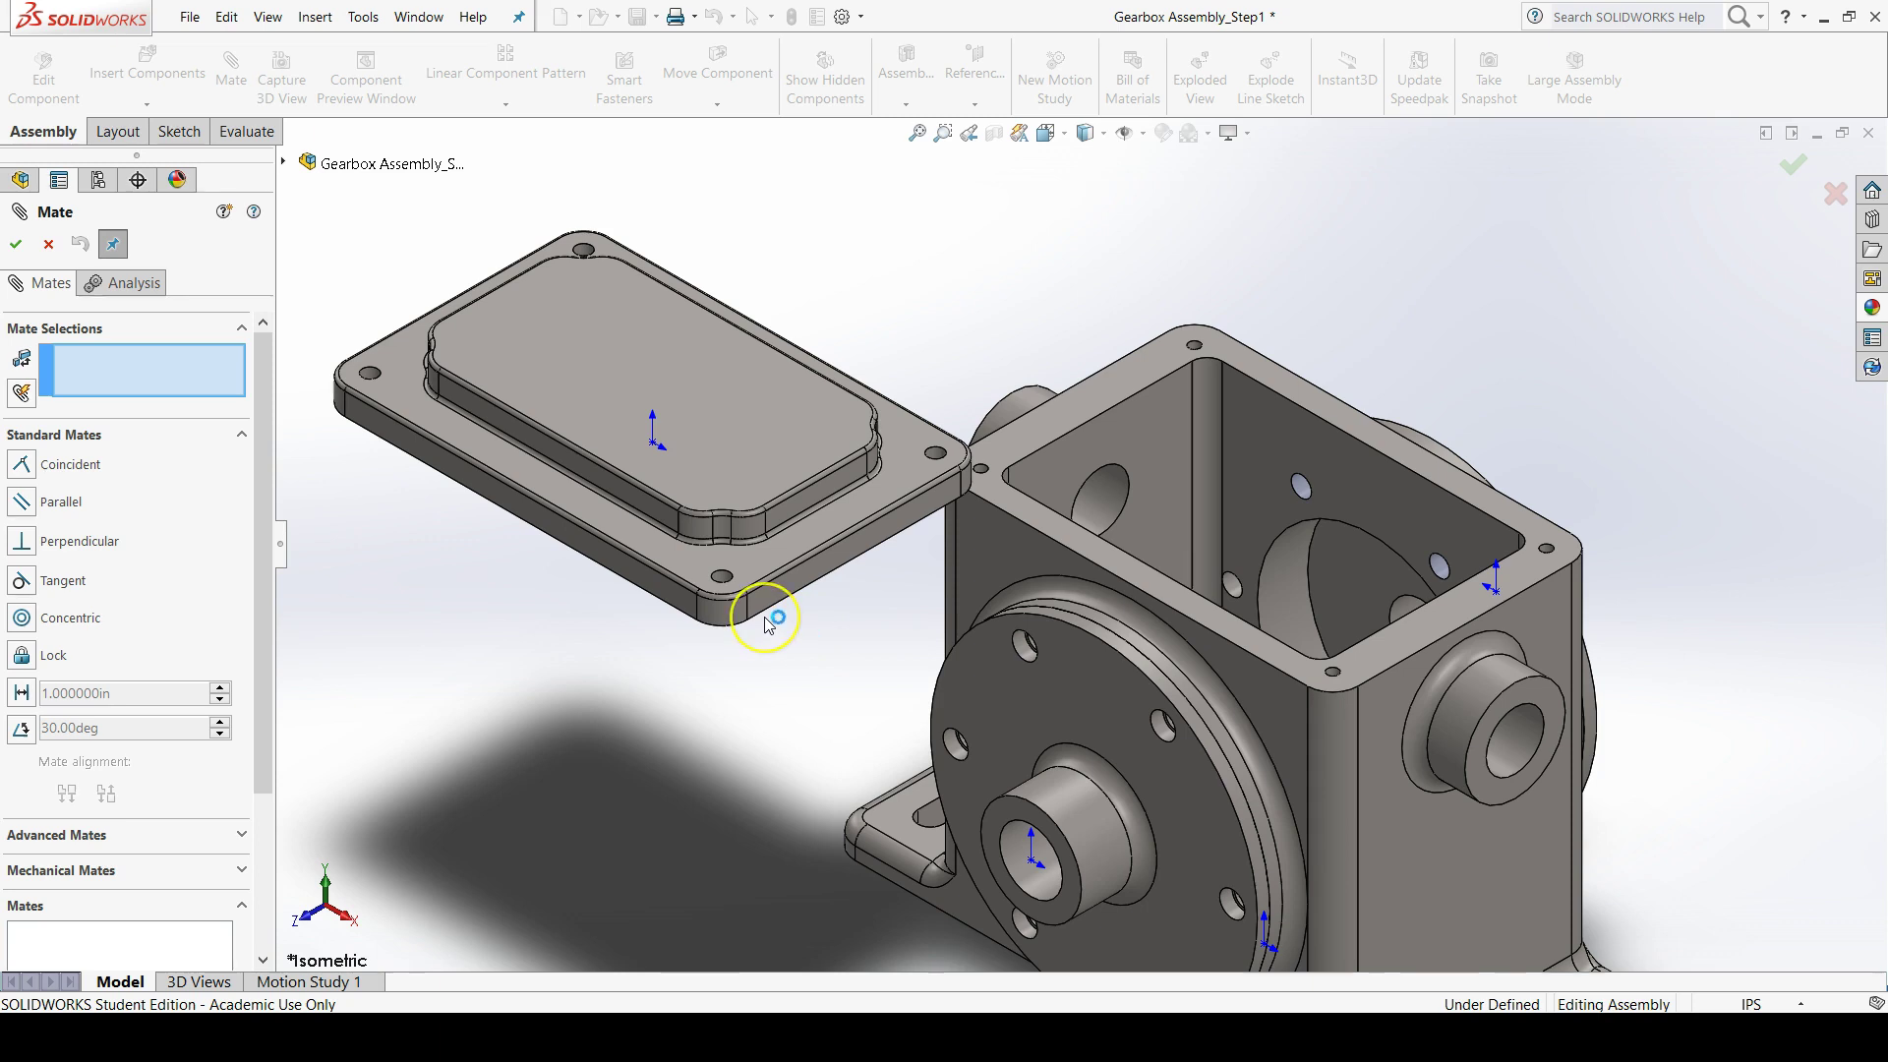
{"action": "scroll", "coordinate": [810, 626], "scroll_direction": "down", "scroll_amount": 4}
{"action": "scroll", "coordinate": [767, 620], "scroll_direction": "down", "scroll_amount": 2}
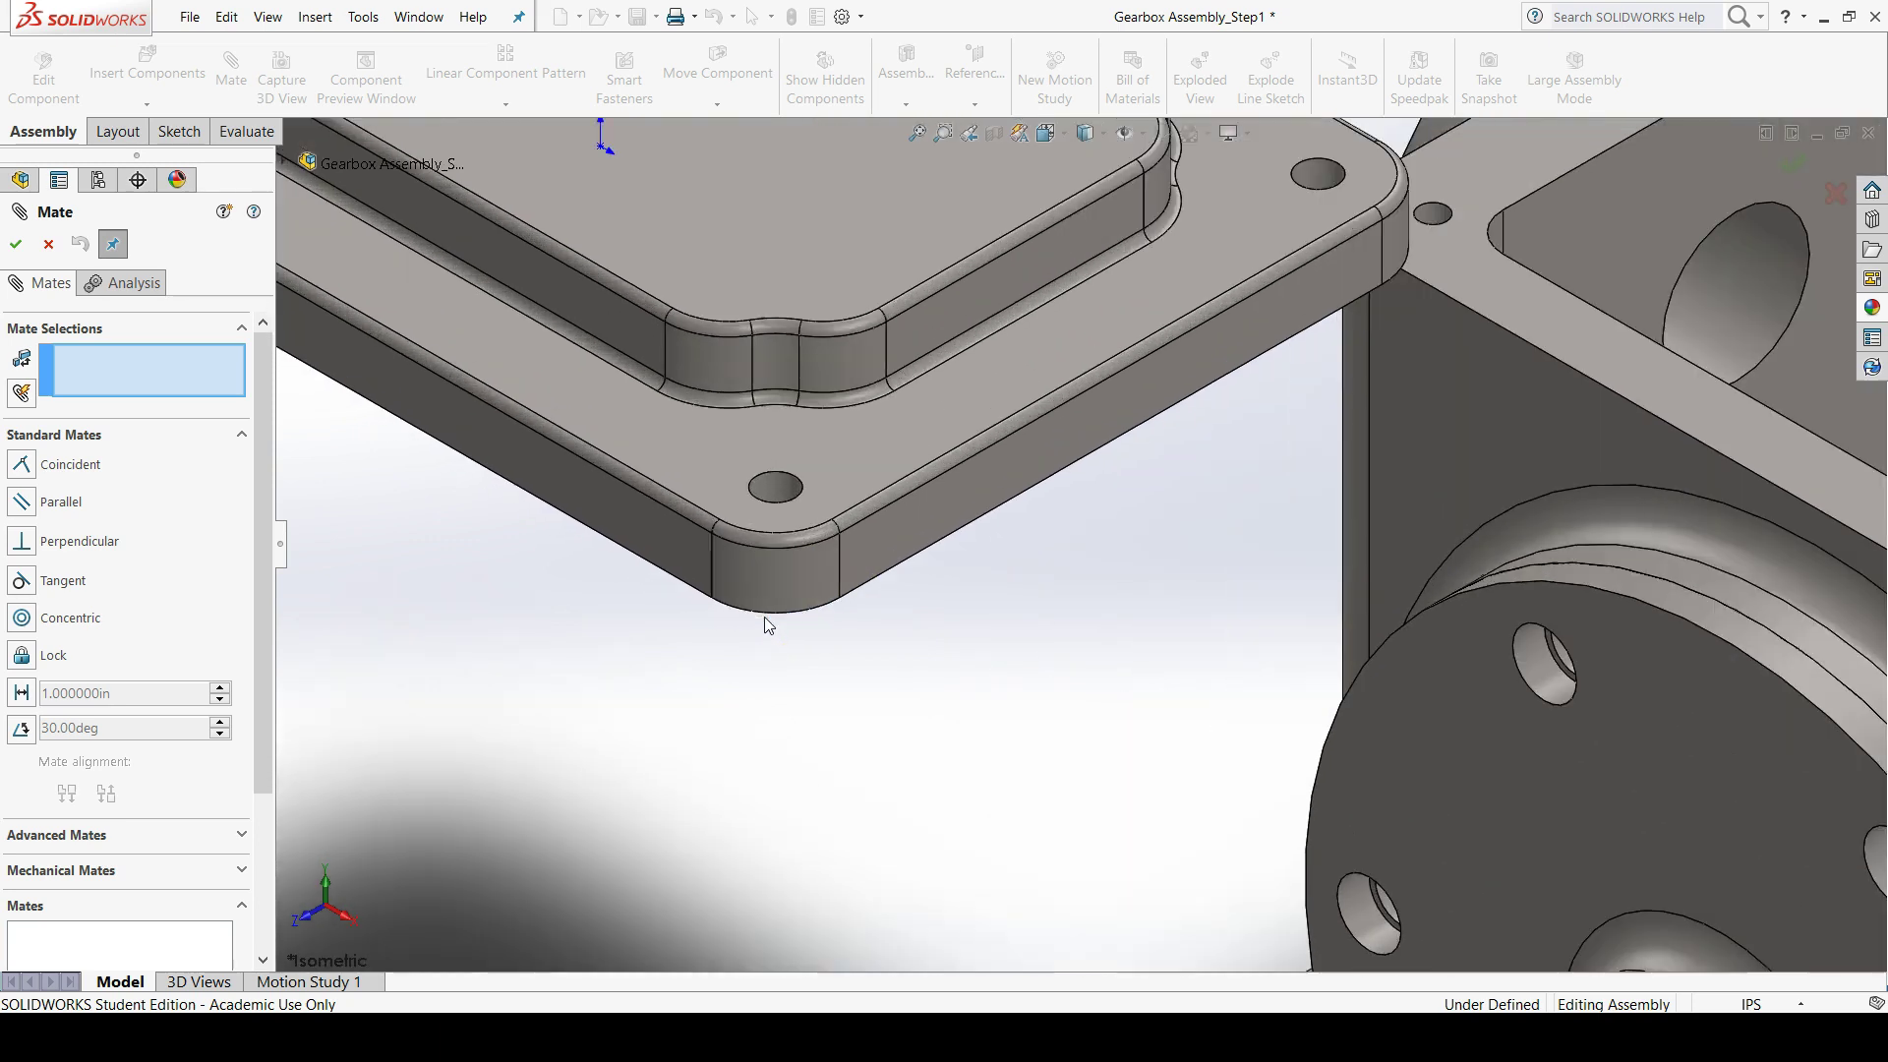
{"action": "left_click", "coordinate": [775, 485]}
{"action": "scroll", "coordinate": [1072, 597], "scroll_direction": "up", "scroll_amount": 3}
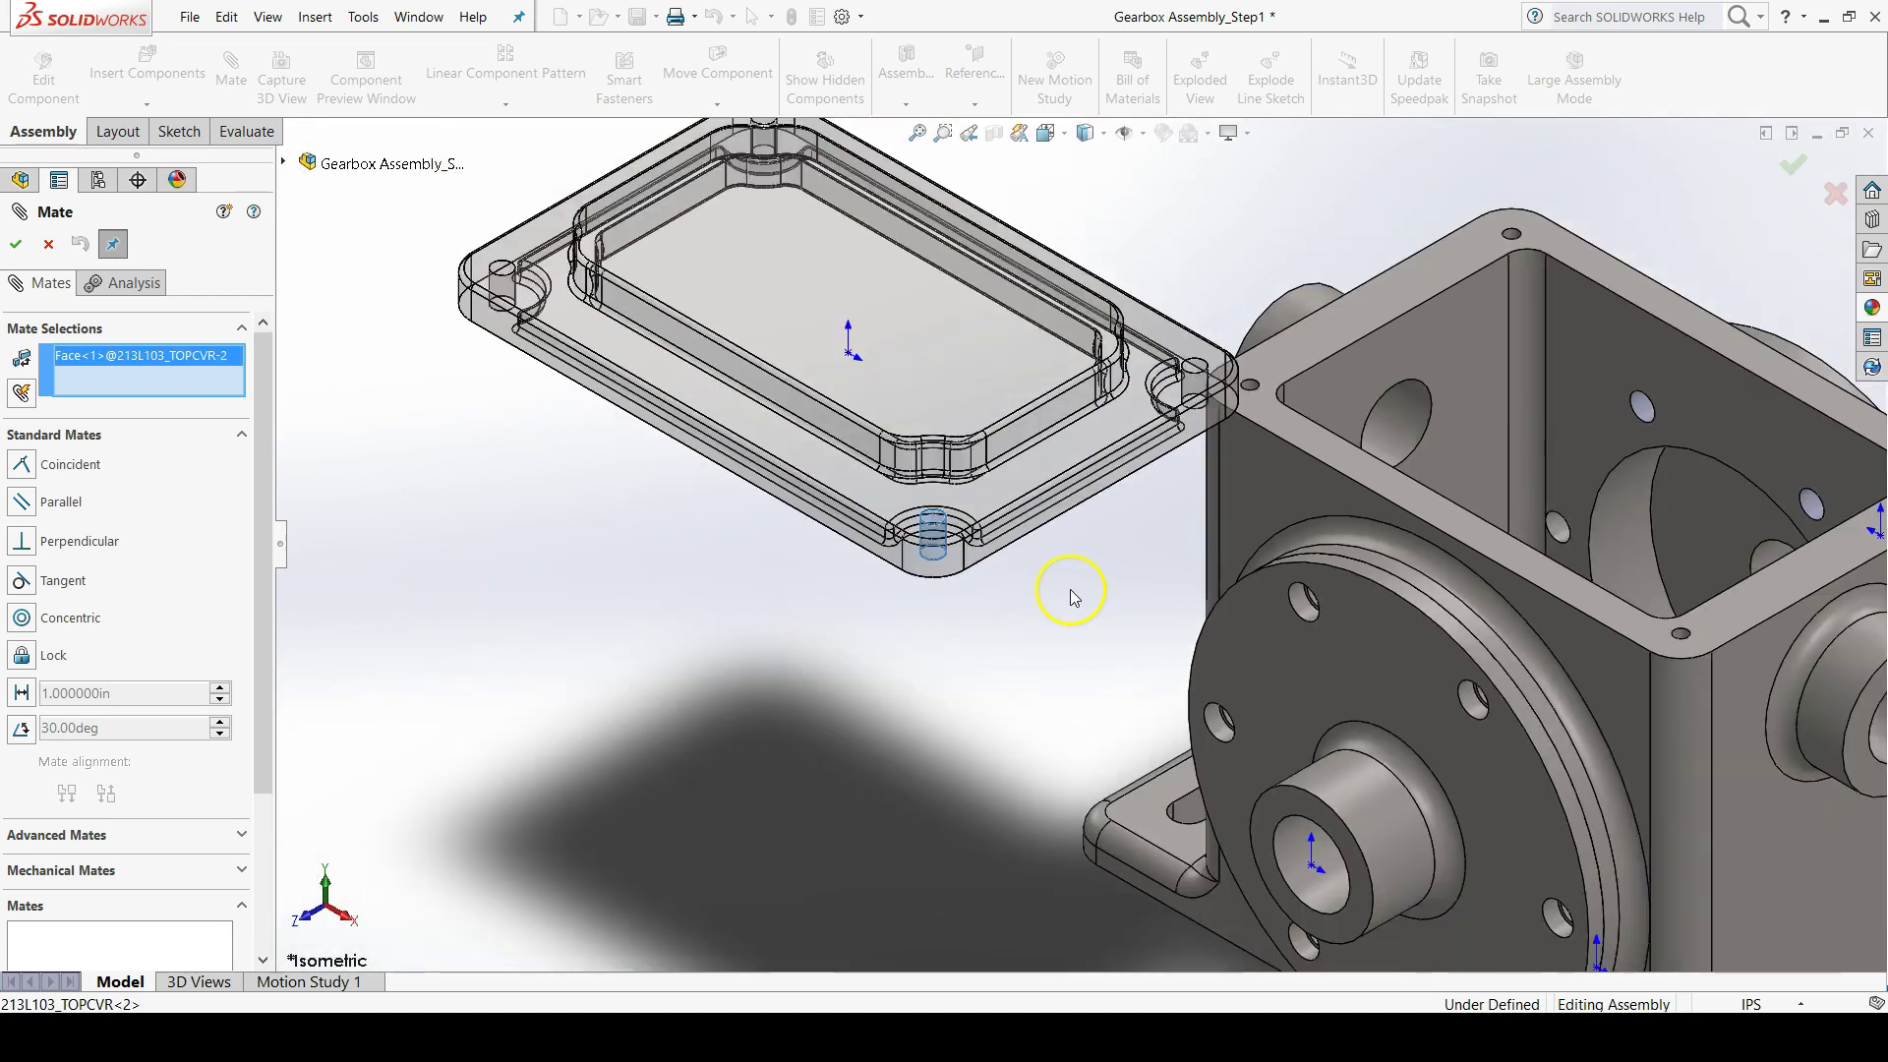
{"action": "scroll", "coordinate": [1489, 594], "scroll_direction": "down", "scroll_amount": 2}
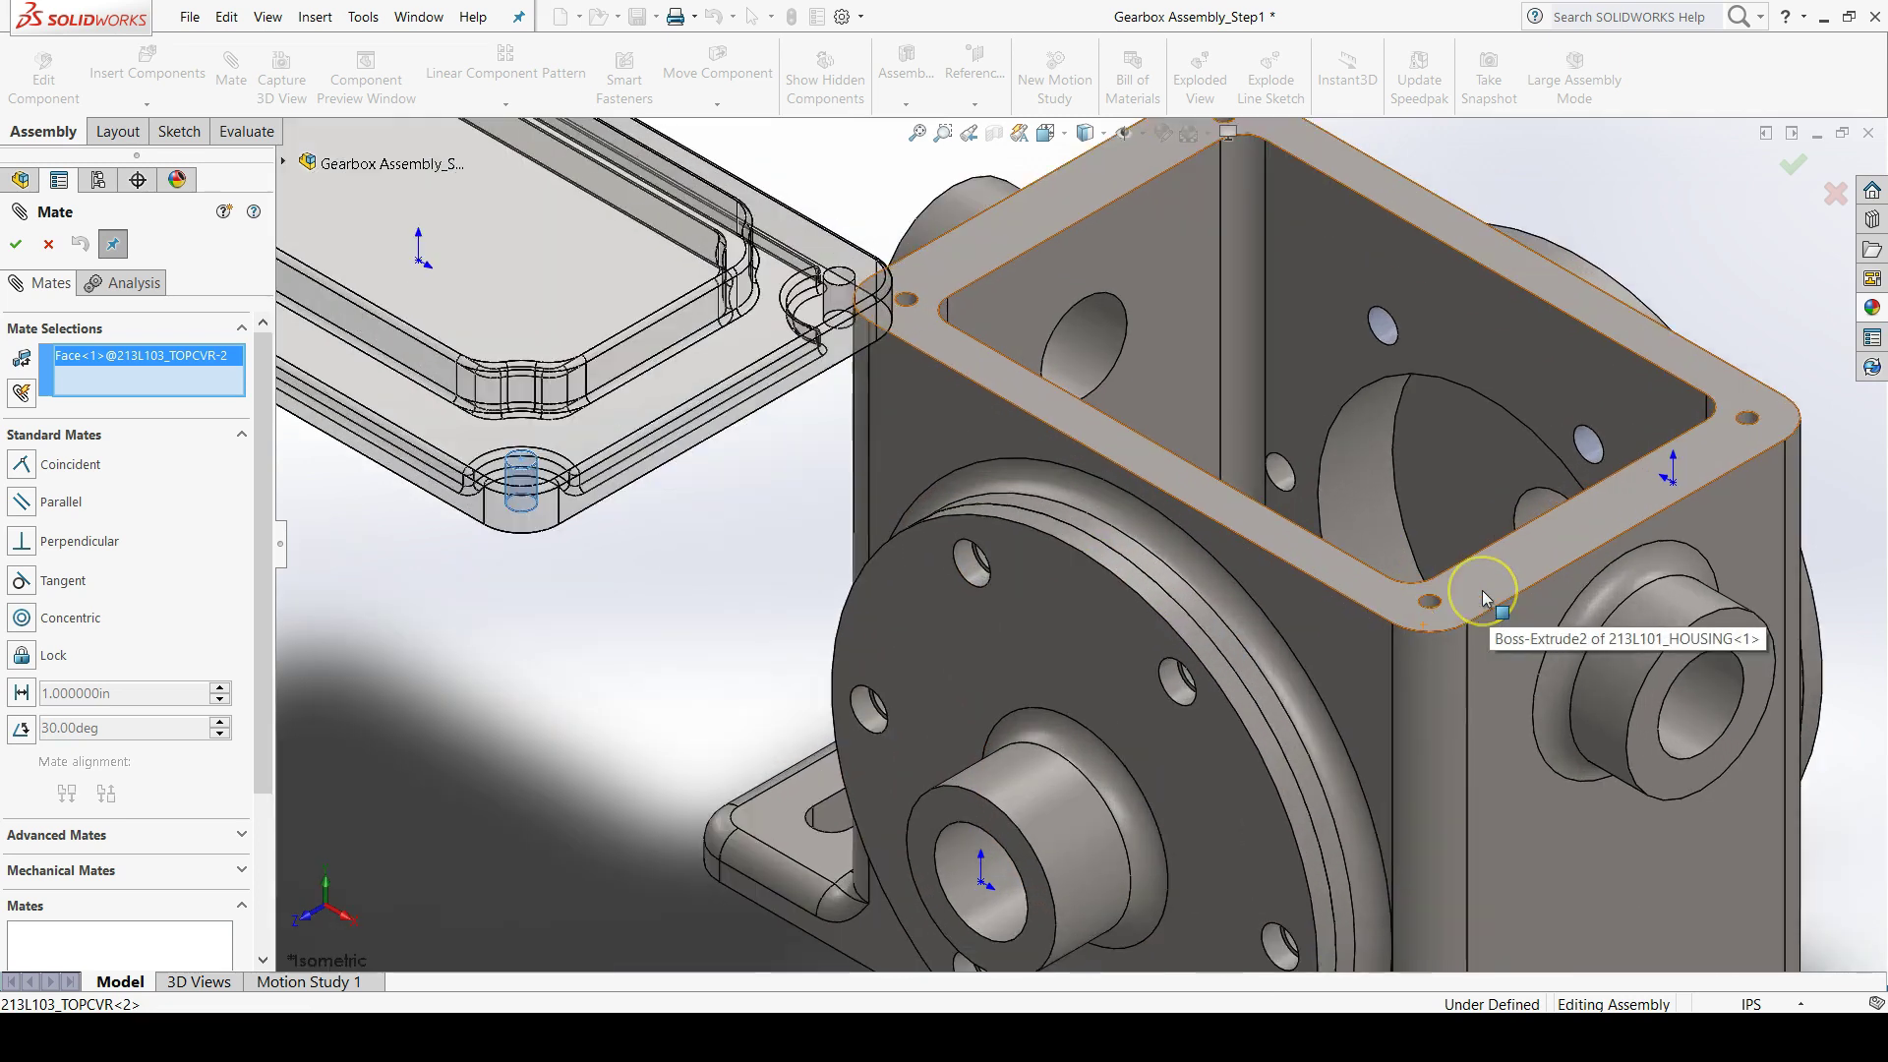
{"action": "scroll", "coordinate": [1483, 590], "scroll_direction": "down", "scroll_amount": 1}
{"action": "scroll", "coordinate": [1414, 615], "scroll_direction": "down", "scroll_amount": 3}
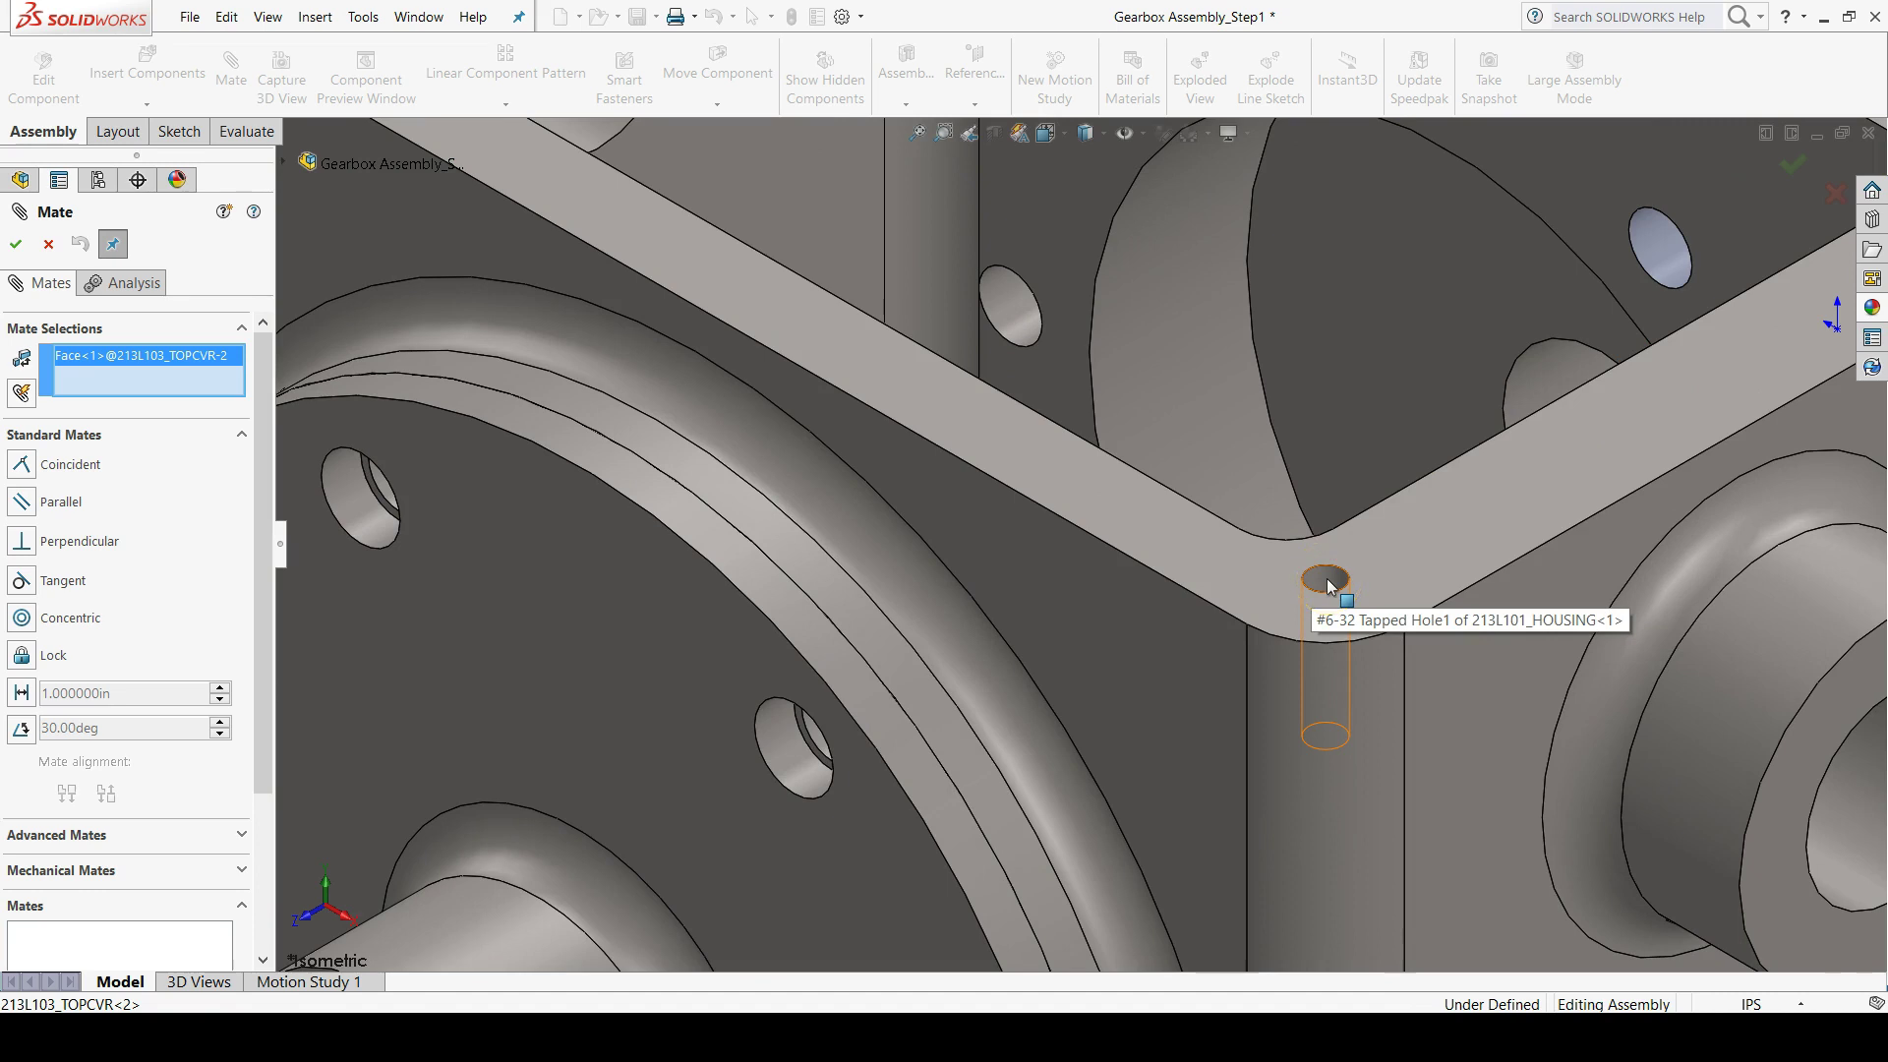
{"action": "left_click", "coordinate": [1328, 583]}
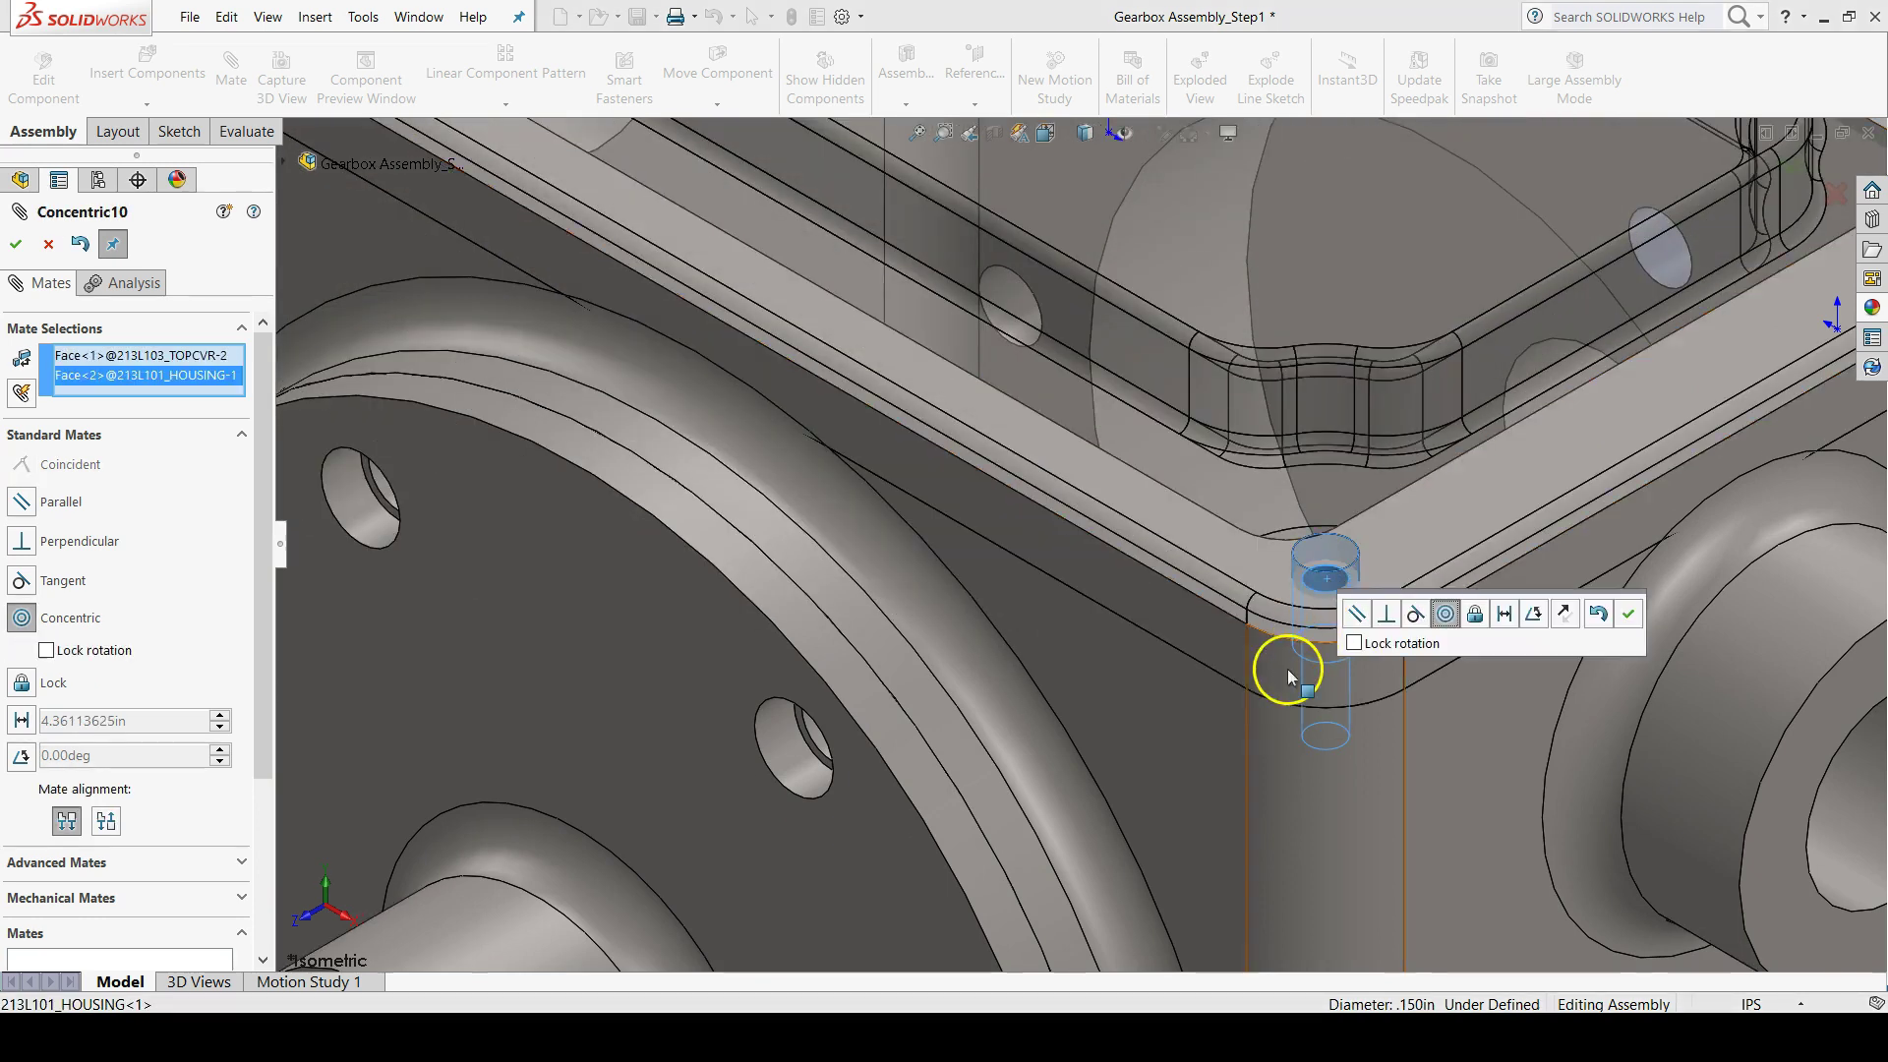
{"action": "scroll", "coordinate": [1288, 706], "scroll_direction": "up", "scroll_amount": 5}
{"action": "scroll", "coordinate": [1272, 535], "scroll_direction": "down", "scroll_amount": 5}
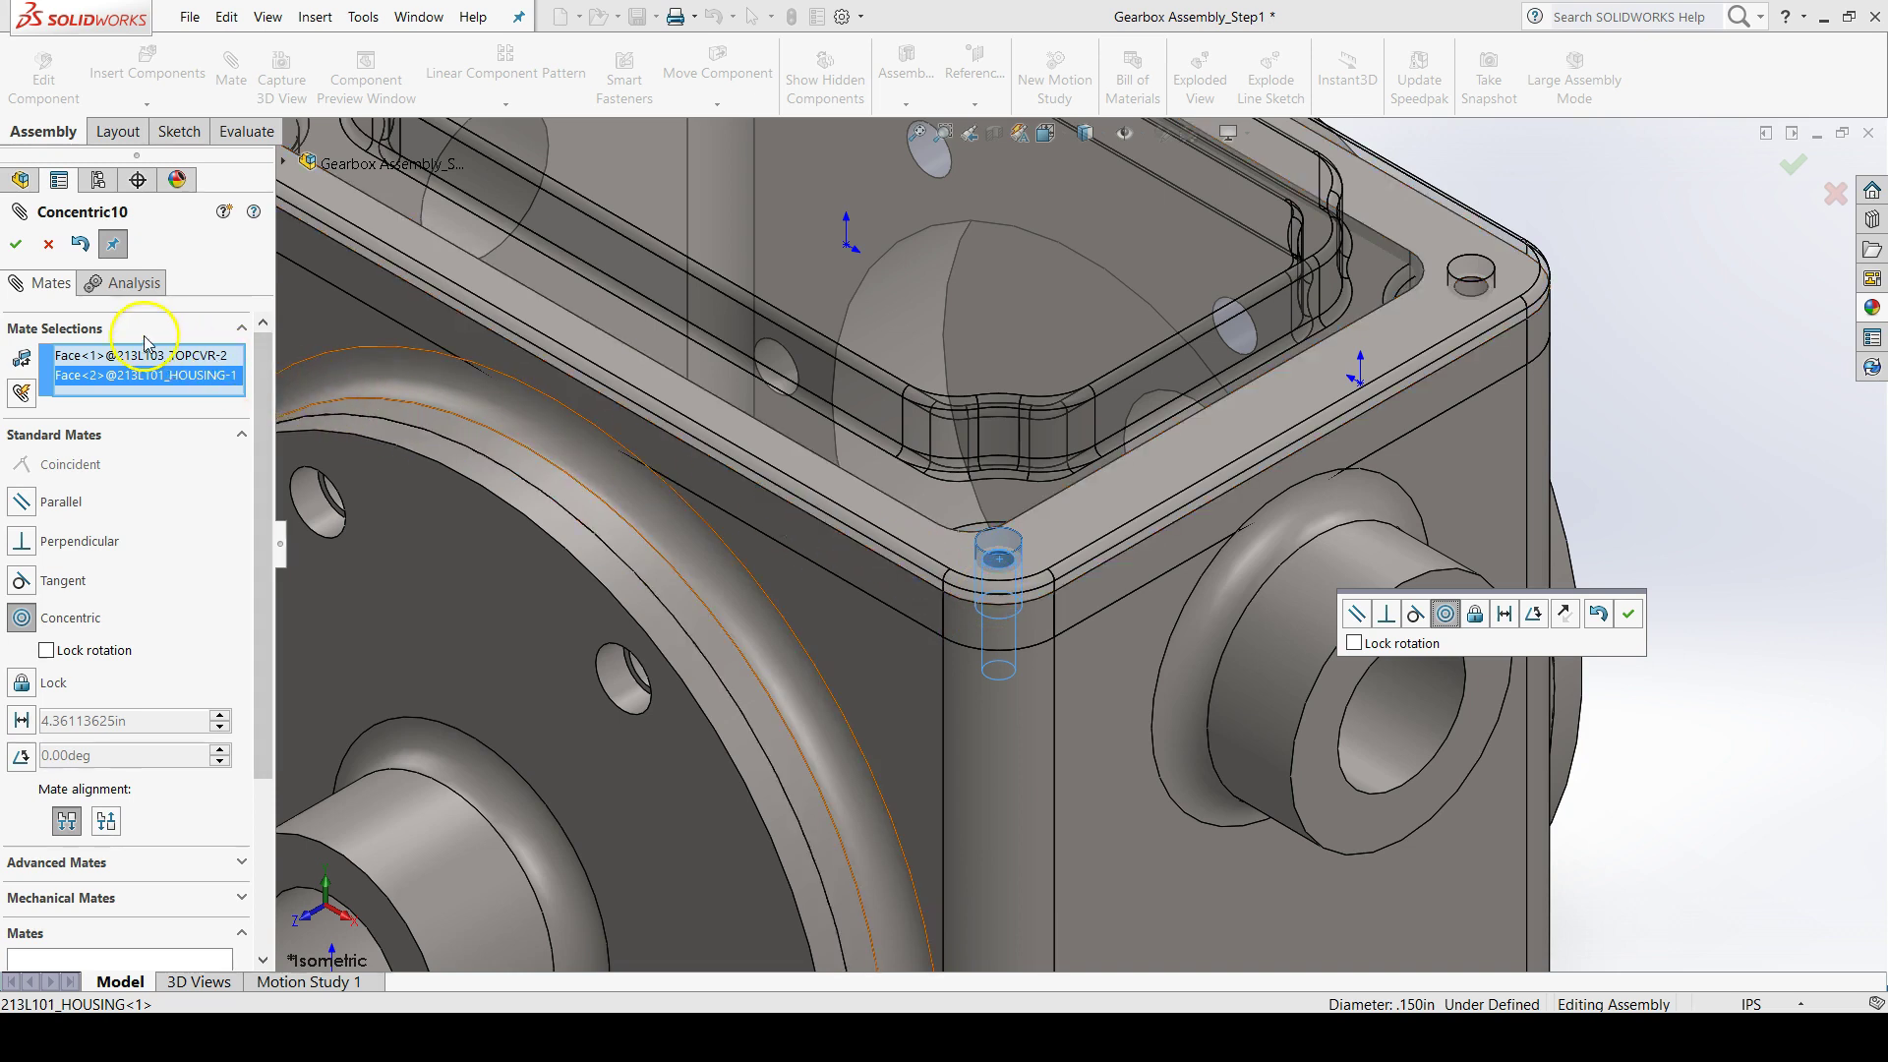
{"action": "left_click", "coordinate": [15, 246]}
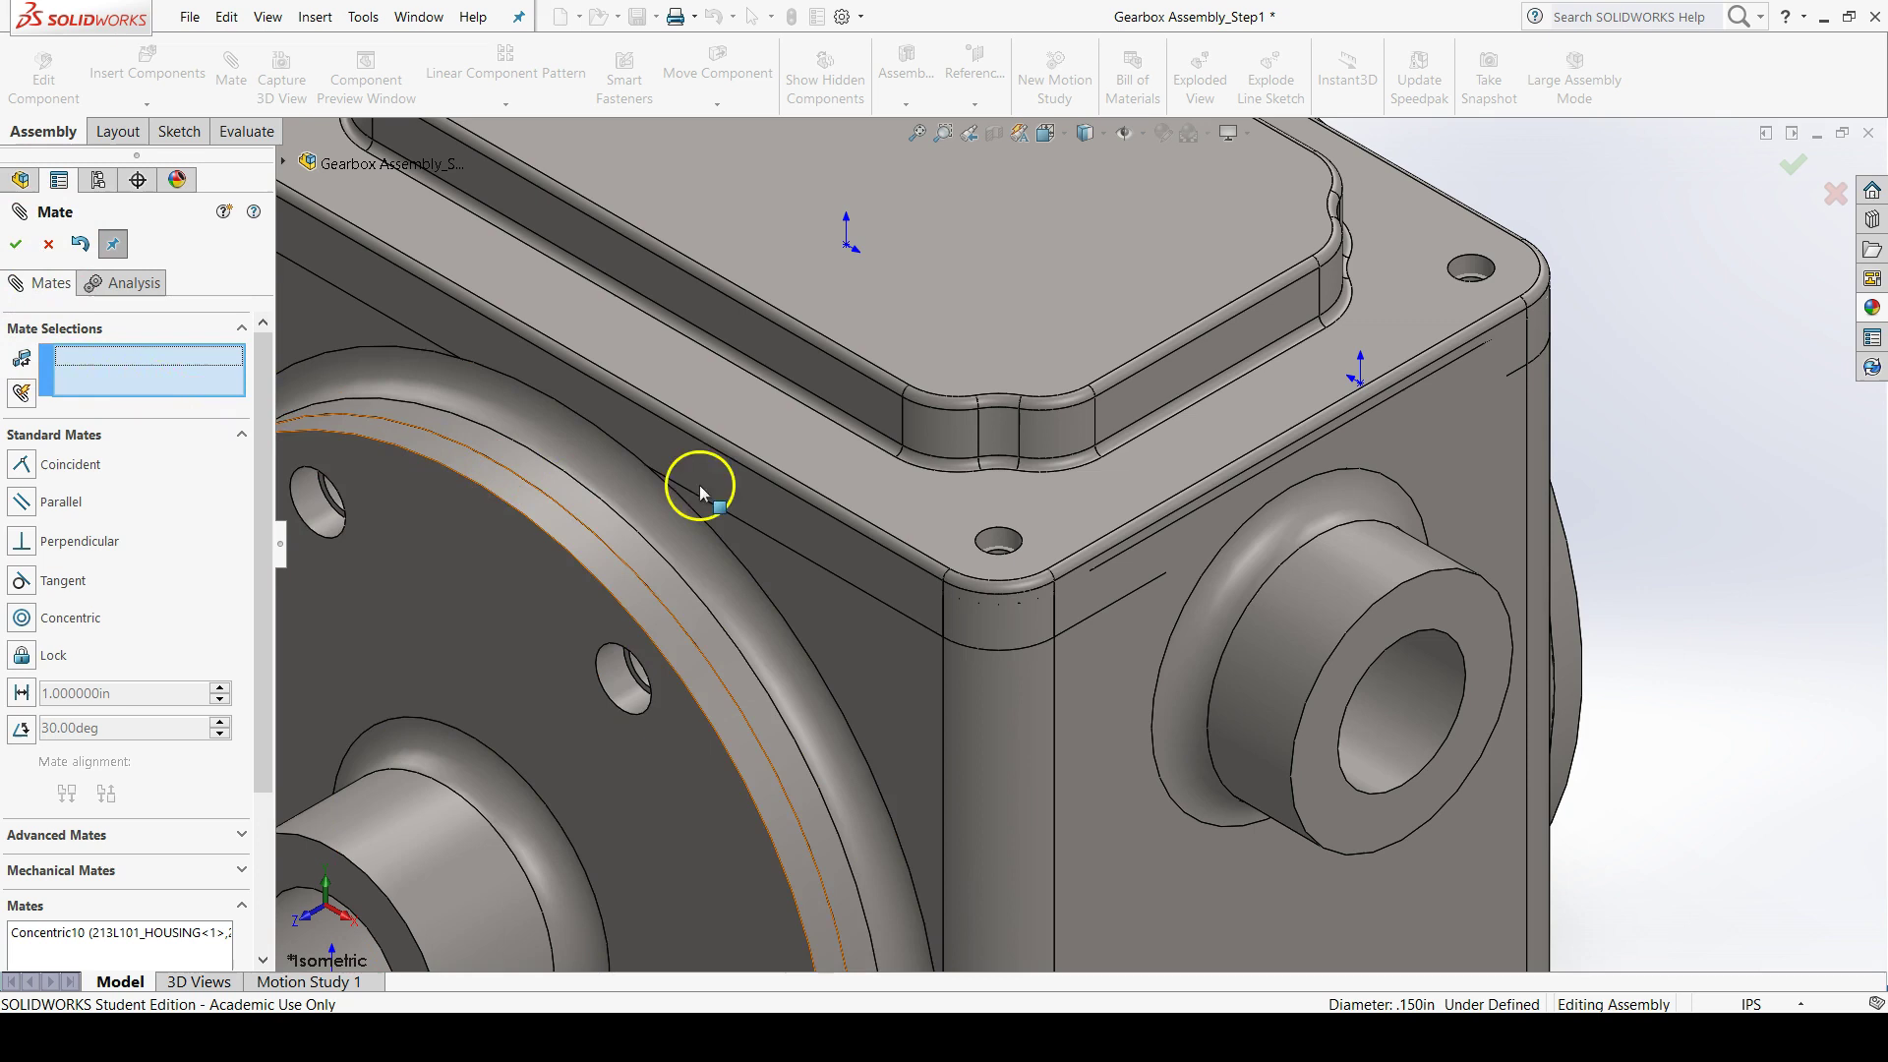
- Lift the top cover up off the housing to expose its underside
{"action": "scroll", "coordinate": [1265, 434], "scroll_direction": "up", "scroll_amount": 3}
{"action": "scroll", "coordinate": [1082, 538], "scroll_direction": "down", "scroll_amount": 1}
{"action": "middle_click_drag", "start_coordinate": [1081, 539], "coordinate": [1070, 495]}
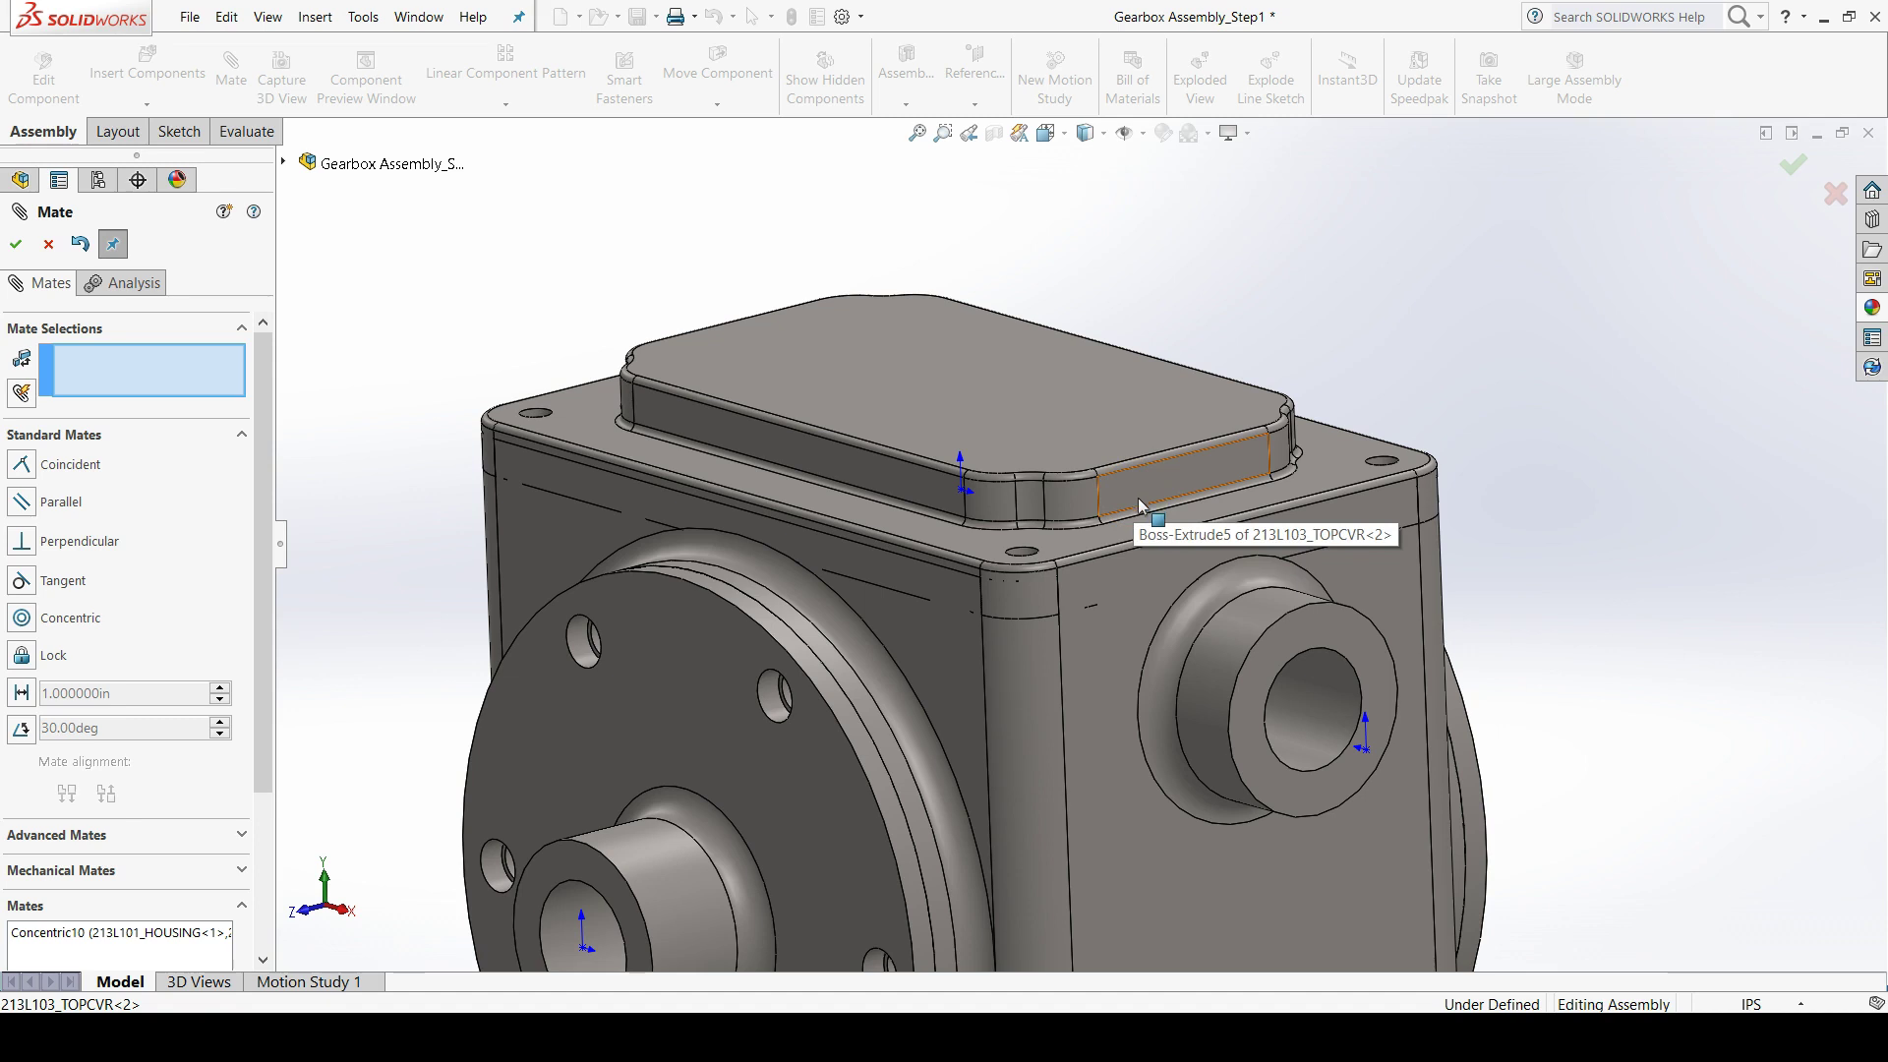
{"action": "left_click", "coordinate": [1088, 515]}
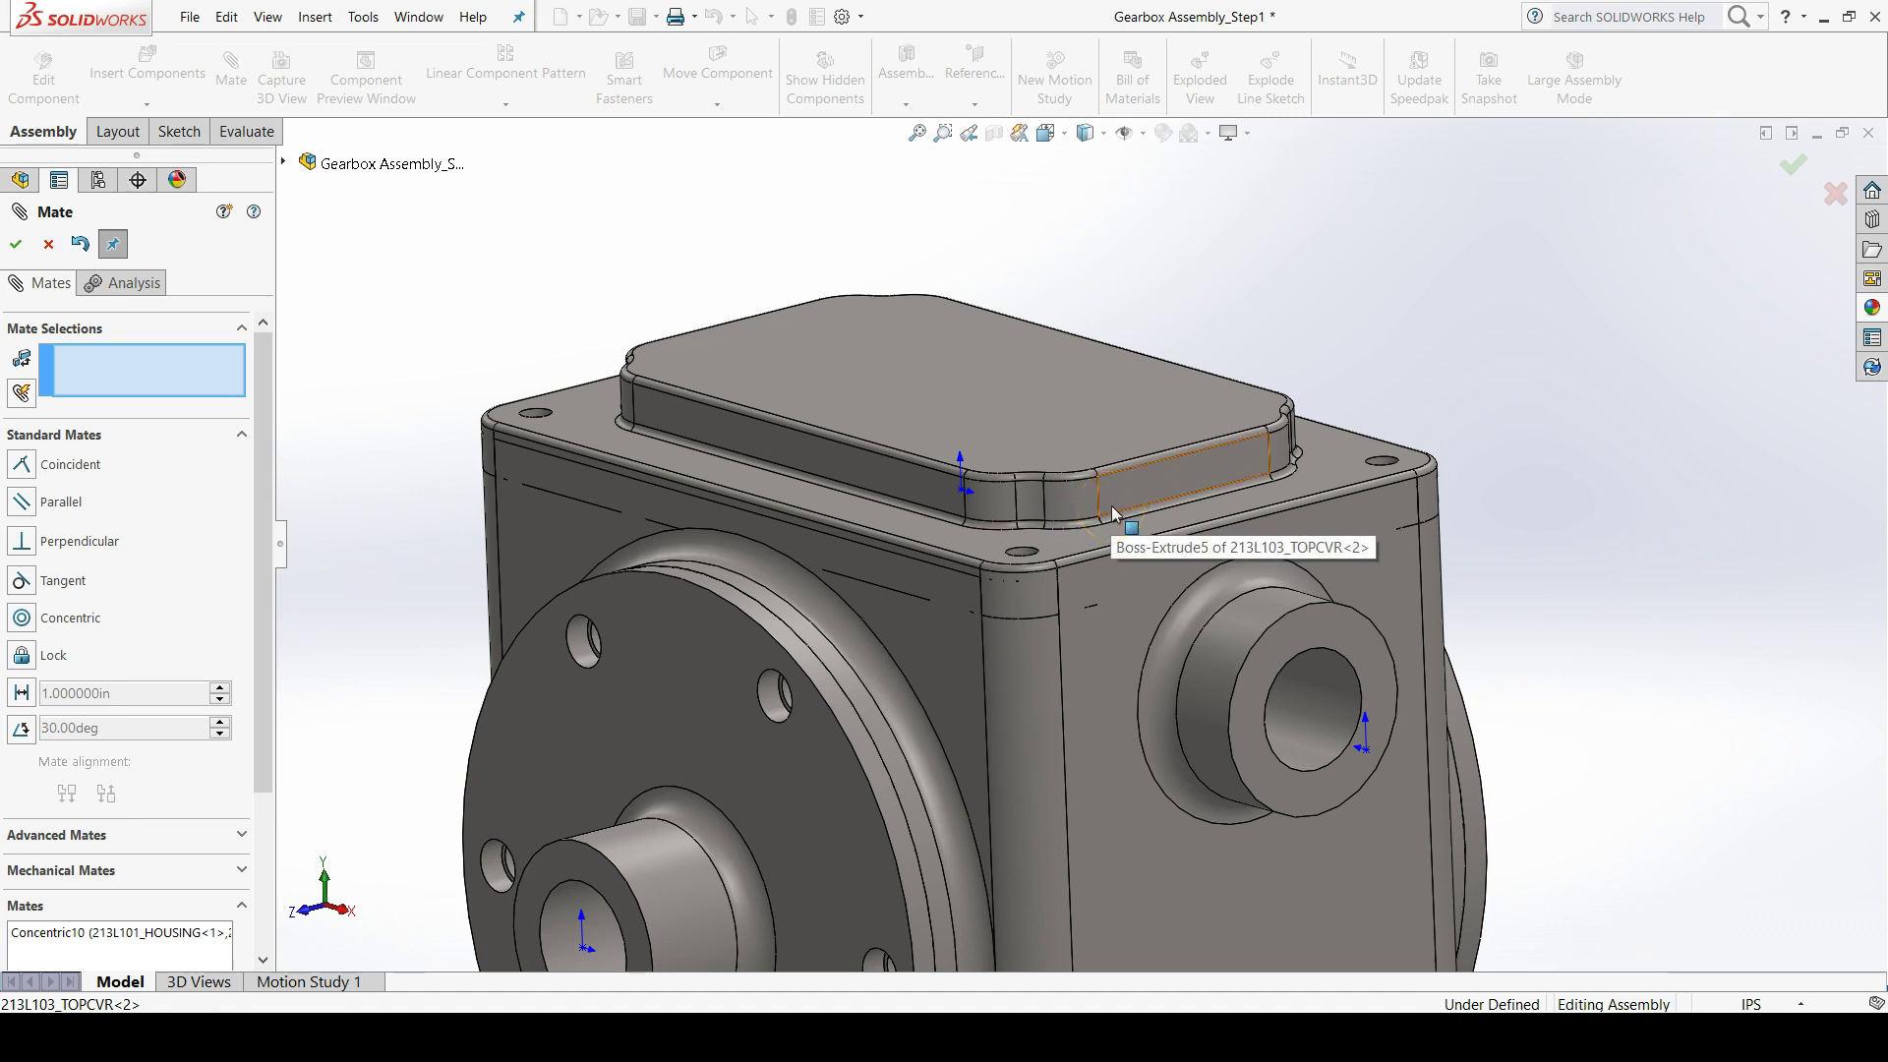
{"action": "left_click_drag", "start_coordinate": [1118, 501], "coordinate": [1090, 202]}
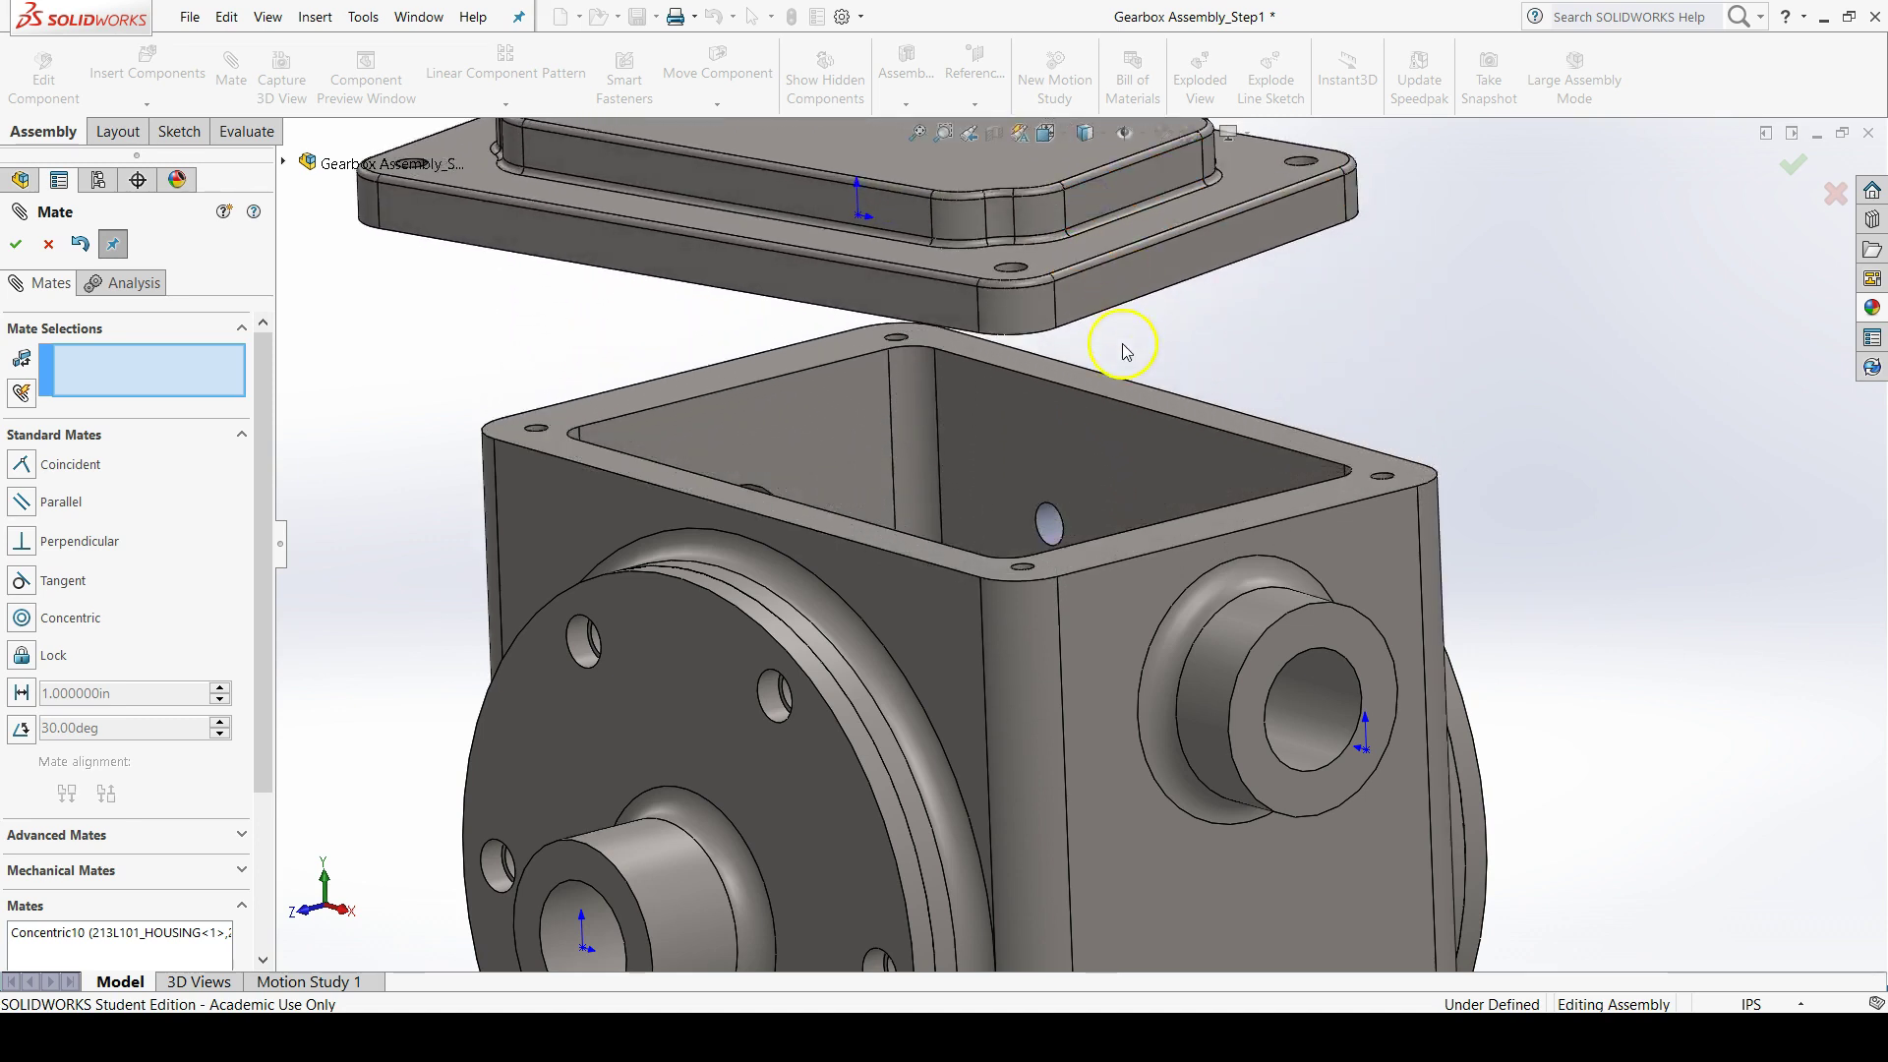
- Mate the housing's top flange face coincident with the cover's underside as Coincident7
{"action": "left_click", "coordinate": [1071, 559]}
{"action": "middle_click_drag", "start_coordinate": [1214, 371], "coordinate": [1192, 321]}
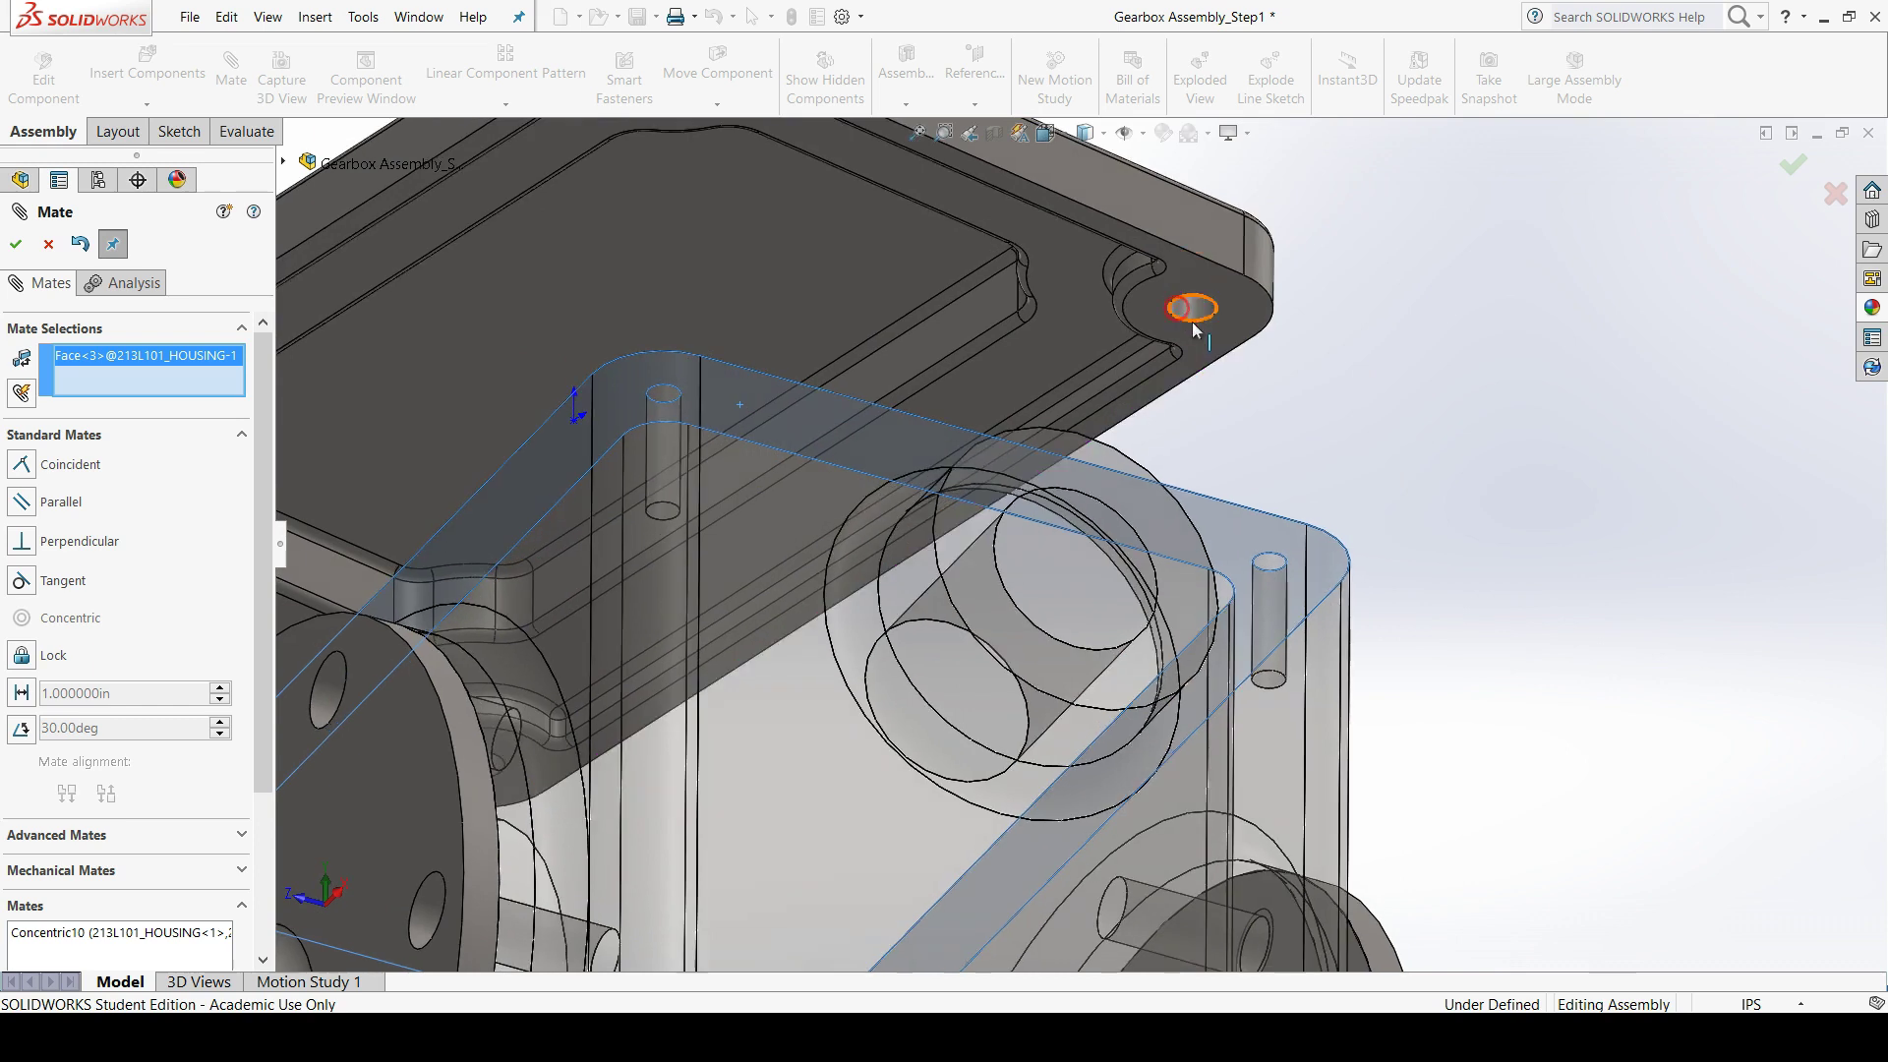
{"action": "left_click", "coordinate": [1237, 297]}
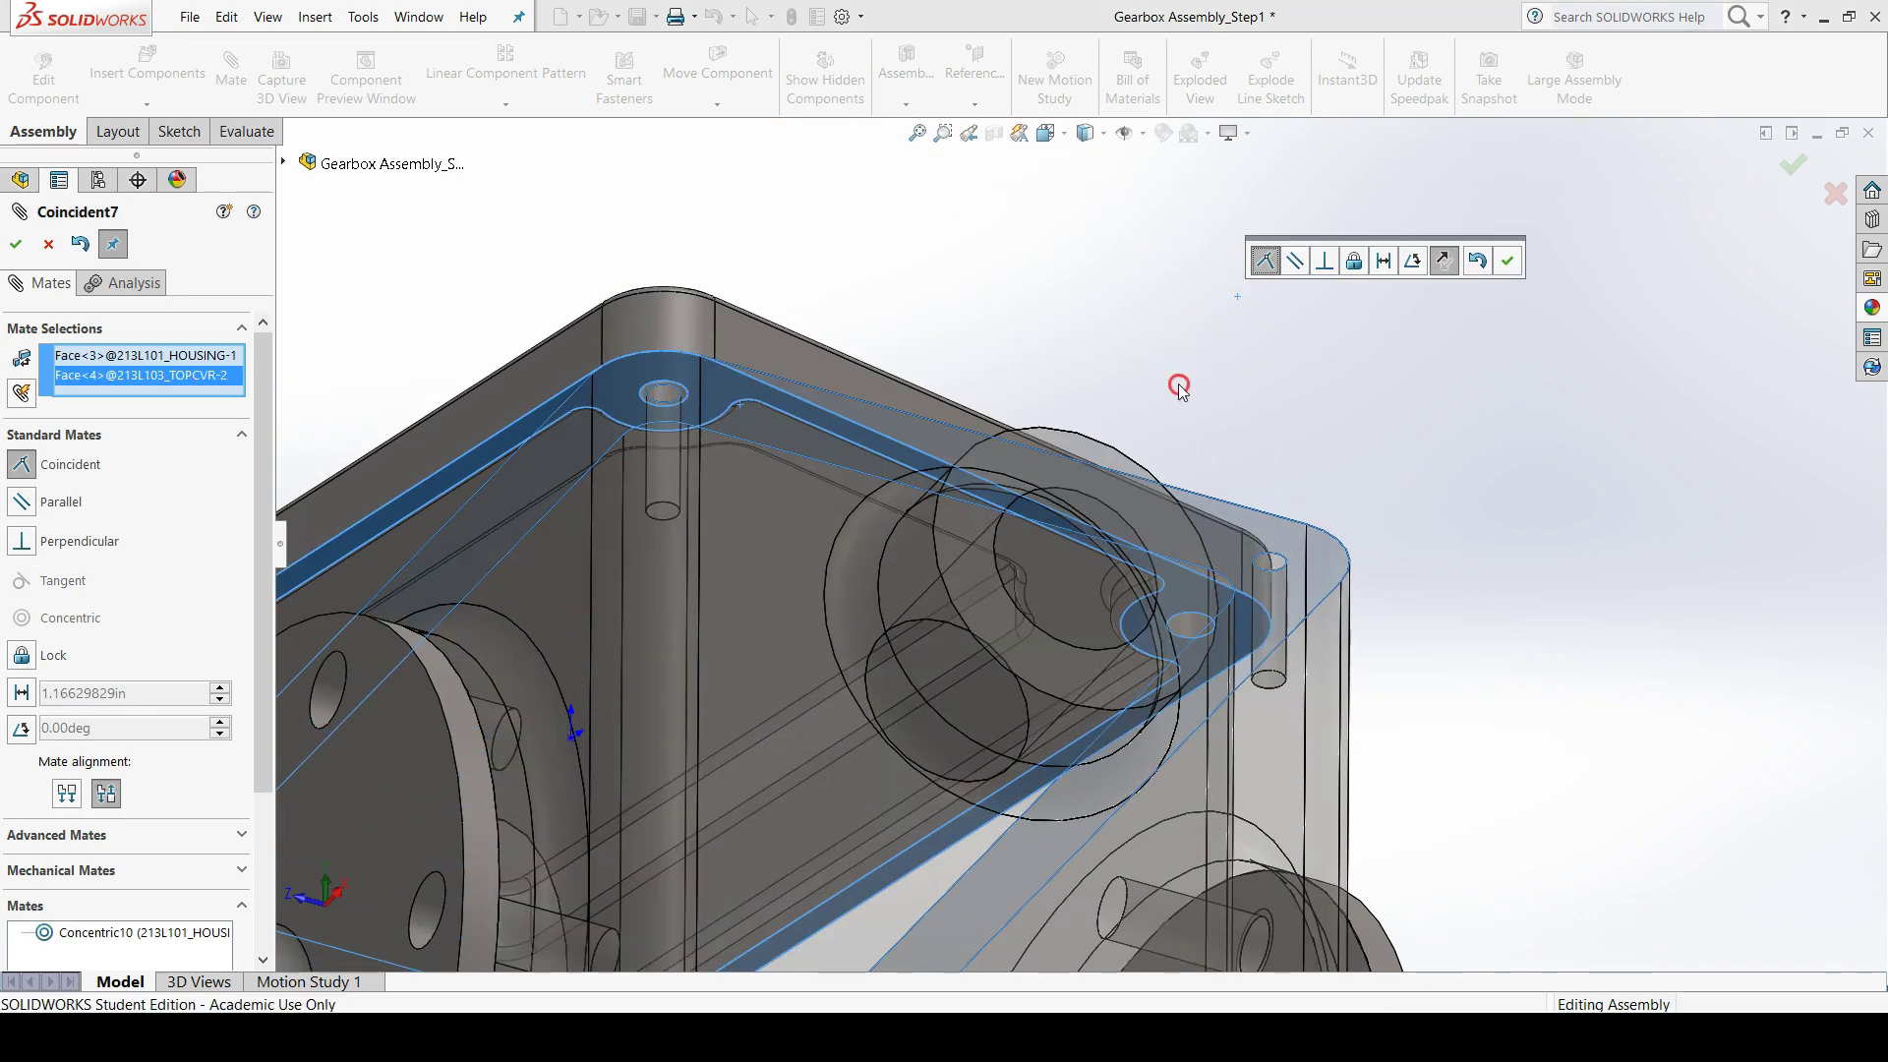
{"action": "middle_click_drag", "start_coordinate": [1179, 387], "coordinate": [1186, 701]}
{"action": "scroll", "coordinate": [1055, 610], "scroll_direction": "up", "scroll_amount": 4}
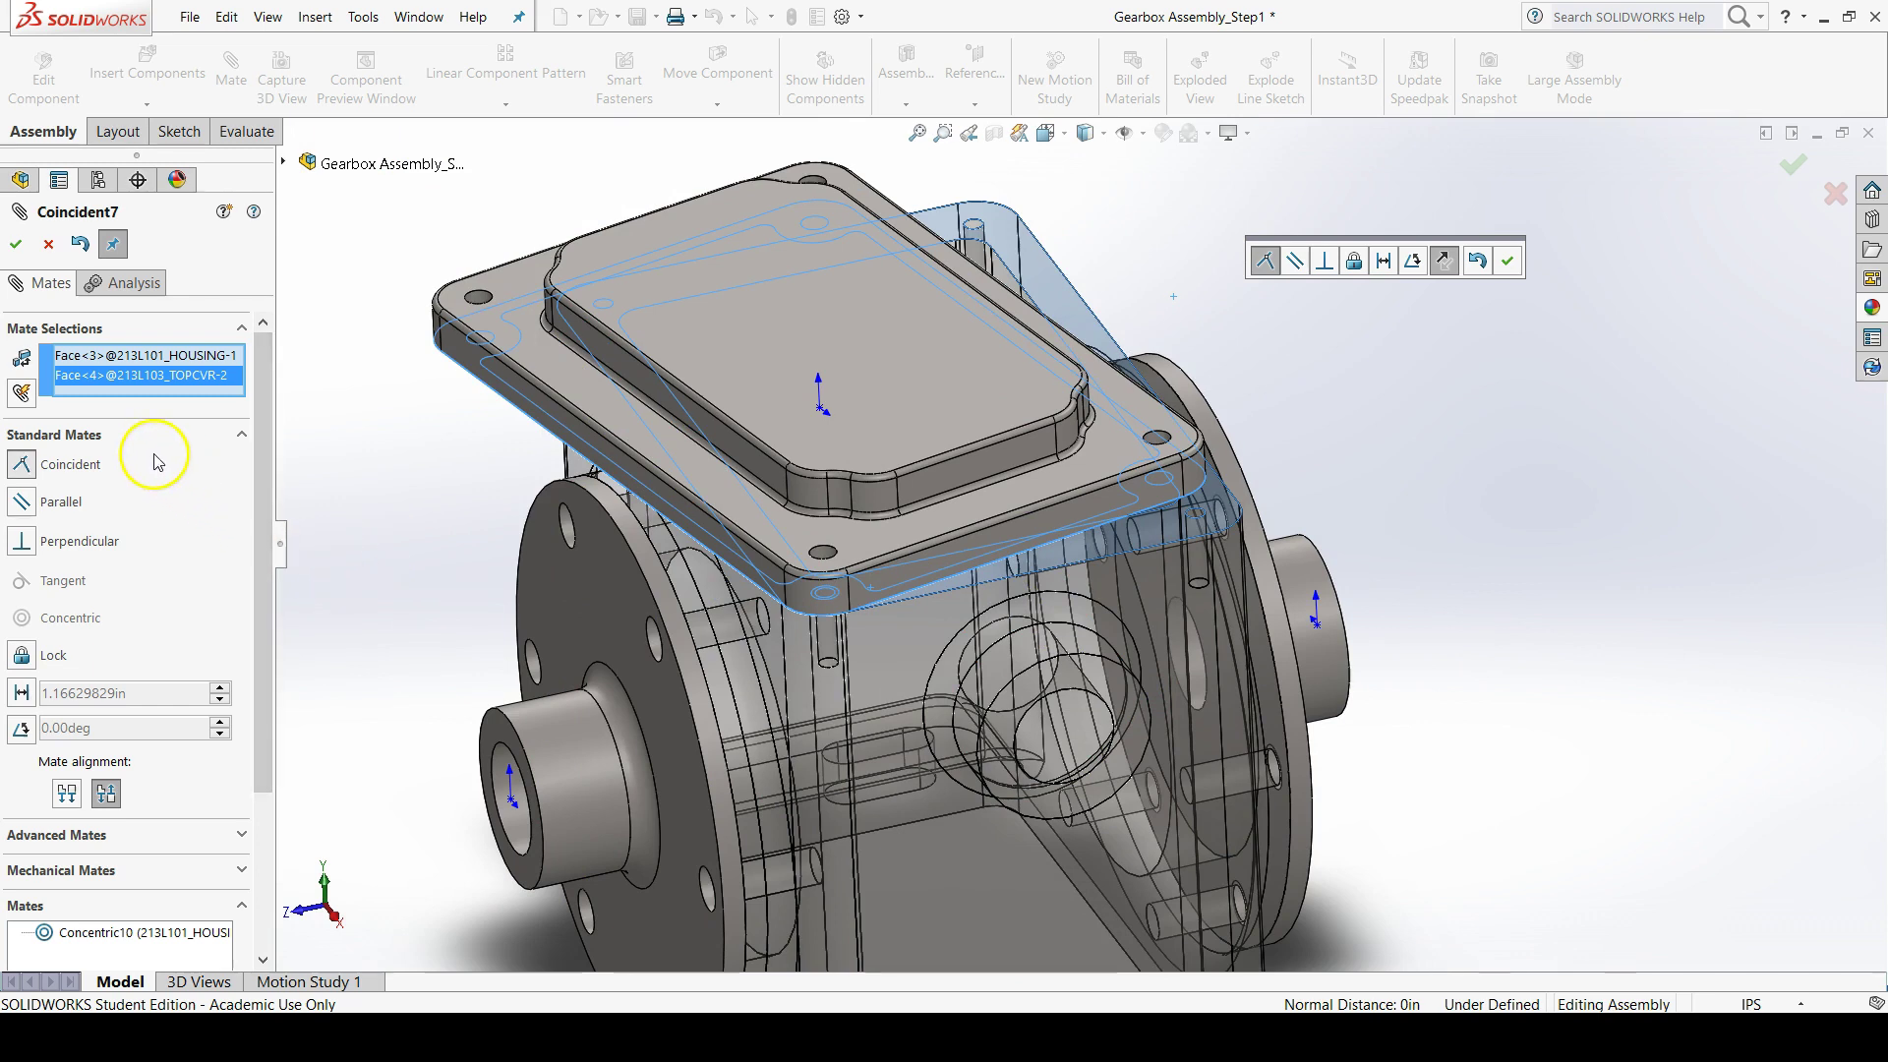
{"action": "left_click", "coordinate": [15, 244]}
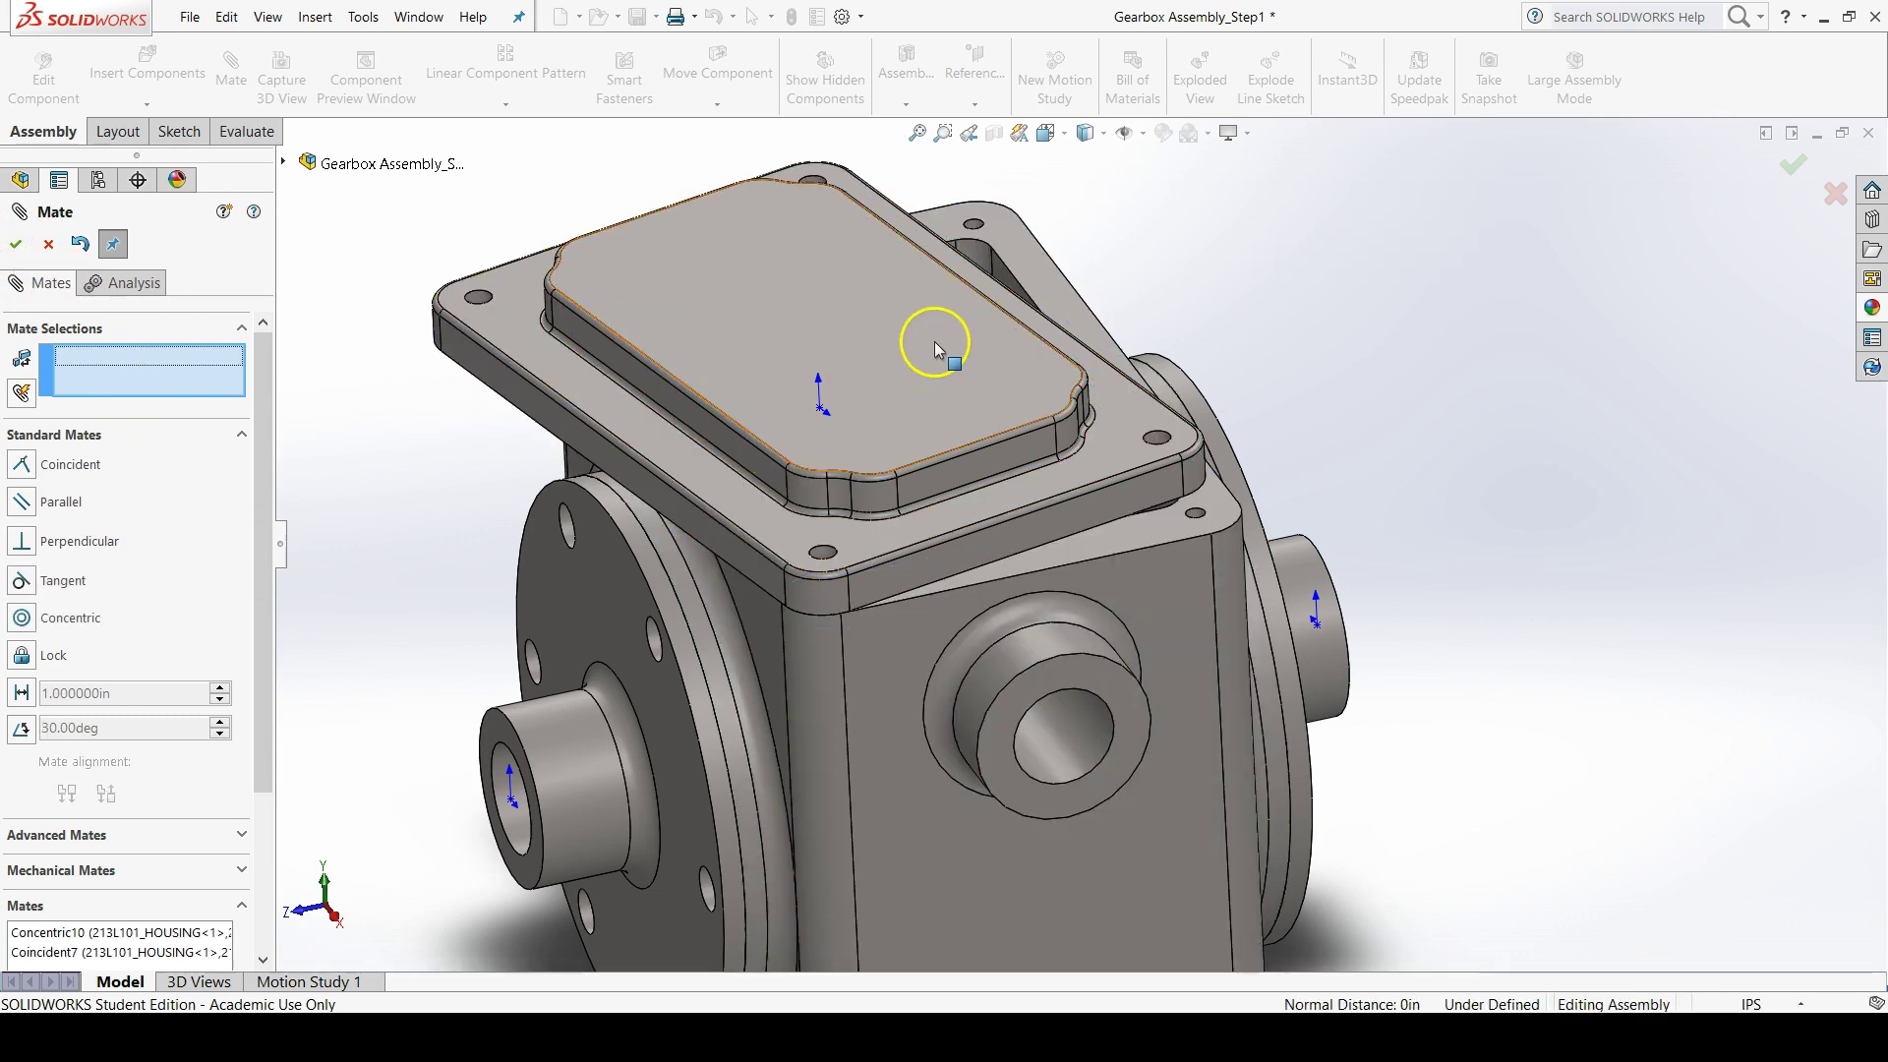
- Swing the top cover around its concentric bolt hole, off the housing opening
{"action": "left_click", "coordinate": [1003, 404]}
{"action": "left_click_drag", "start_coordinate": [1003, 404], "coordinate": [800, 318]}
{"action": "left_click", "coordinate": [1207, 327]}
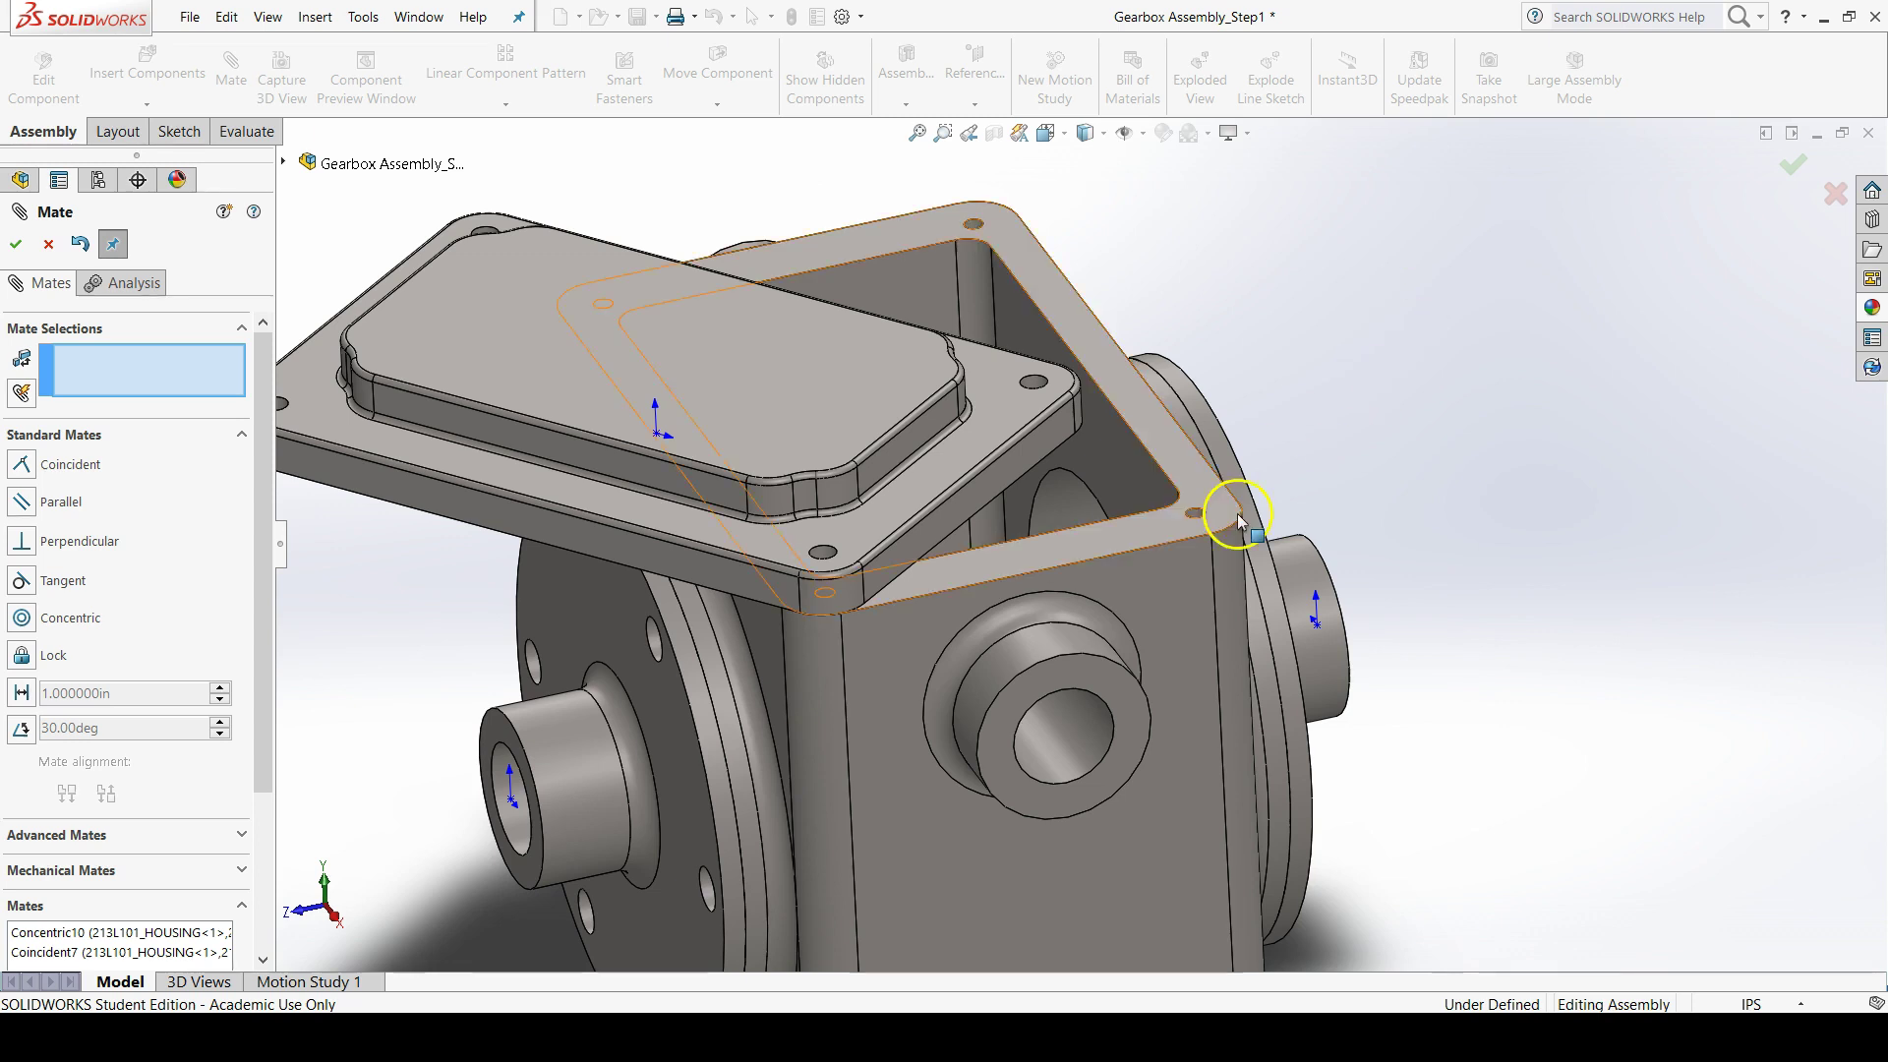
- Zoom and orbit the gearbox to inspect the tilted cover and exposed housing top
{"action": "scroll", "coordinate": [1241, 521], "scroll_direction": "up", "scroll_amount": 5}
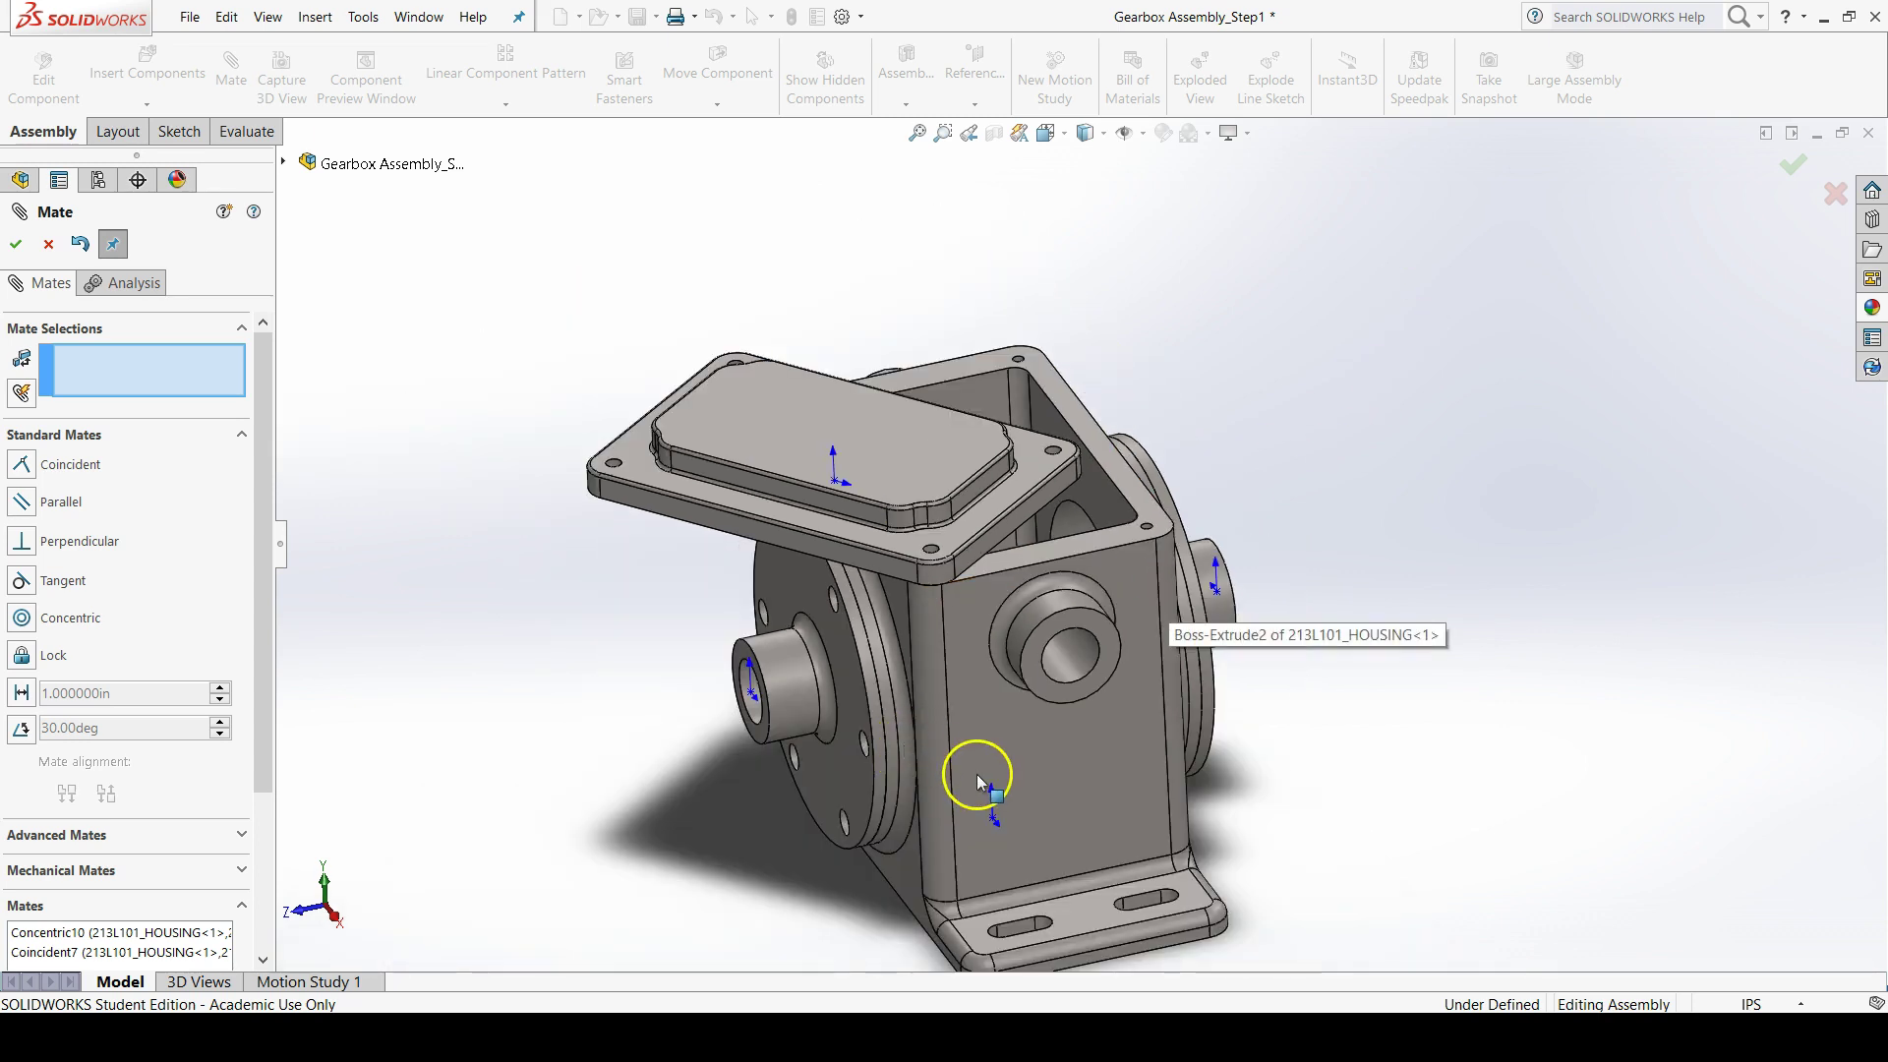
{"action": "scroll", "coordinate": [977, 775], "scroll_direction": "down", "scroll_amount": 5}
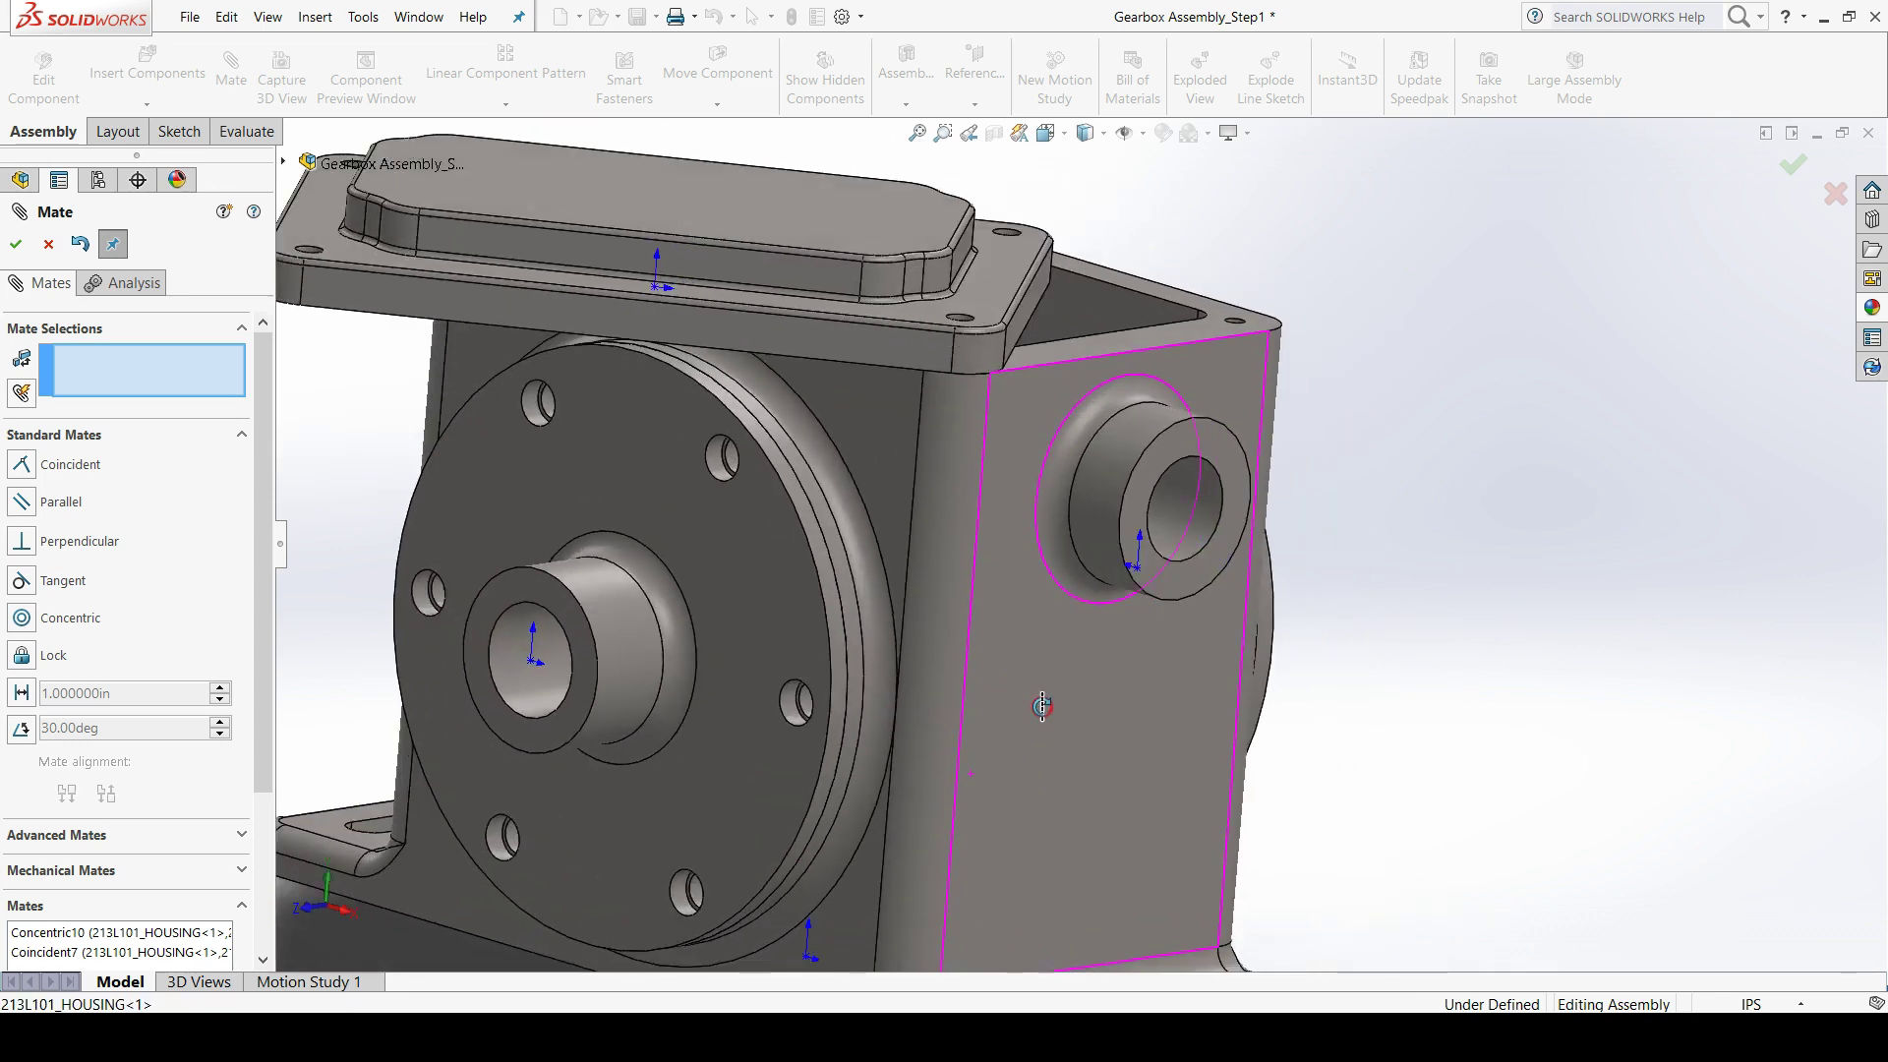
{"action": "scroll", "coordinate": [970, 712], "scroll_direction": "up", "scroll_amount": 5}
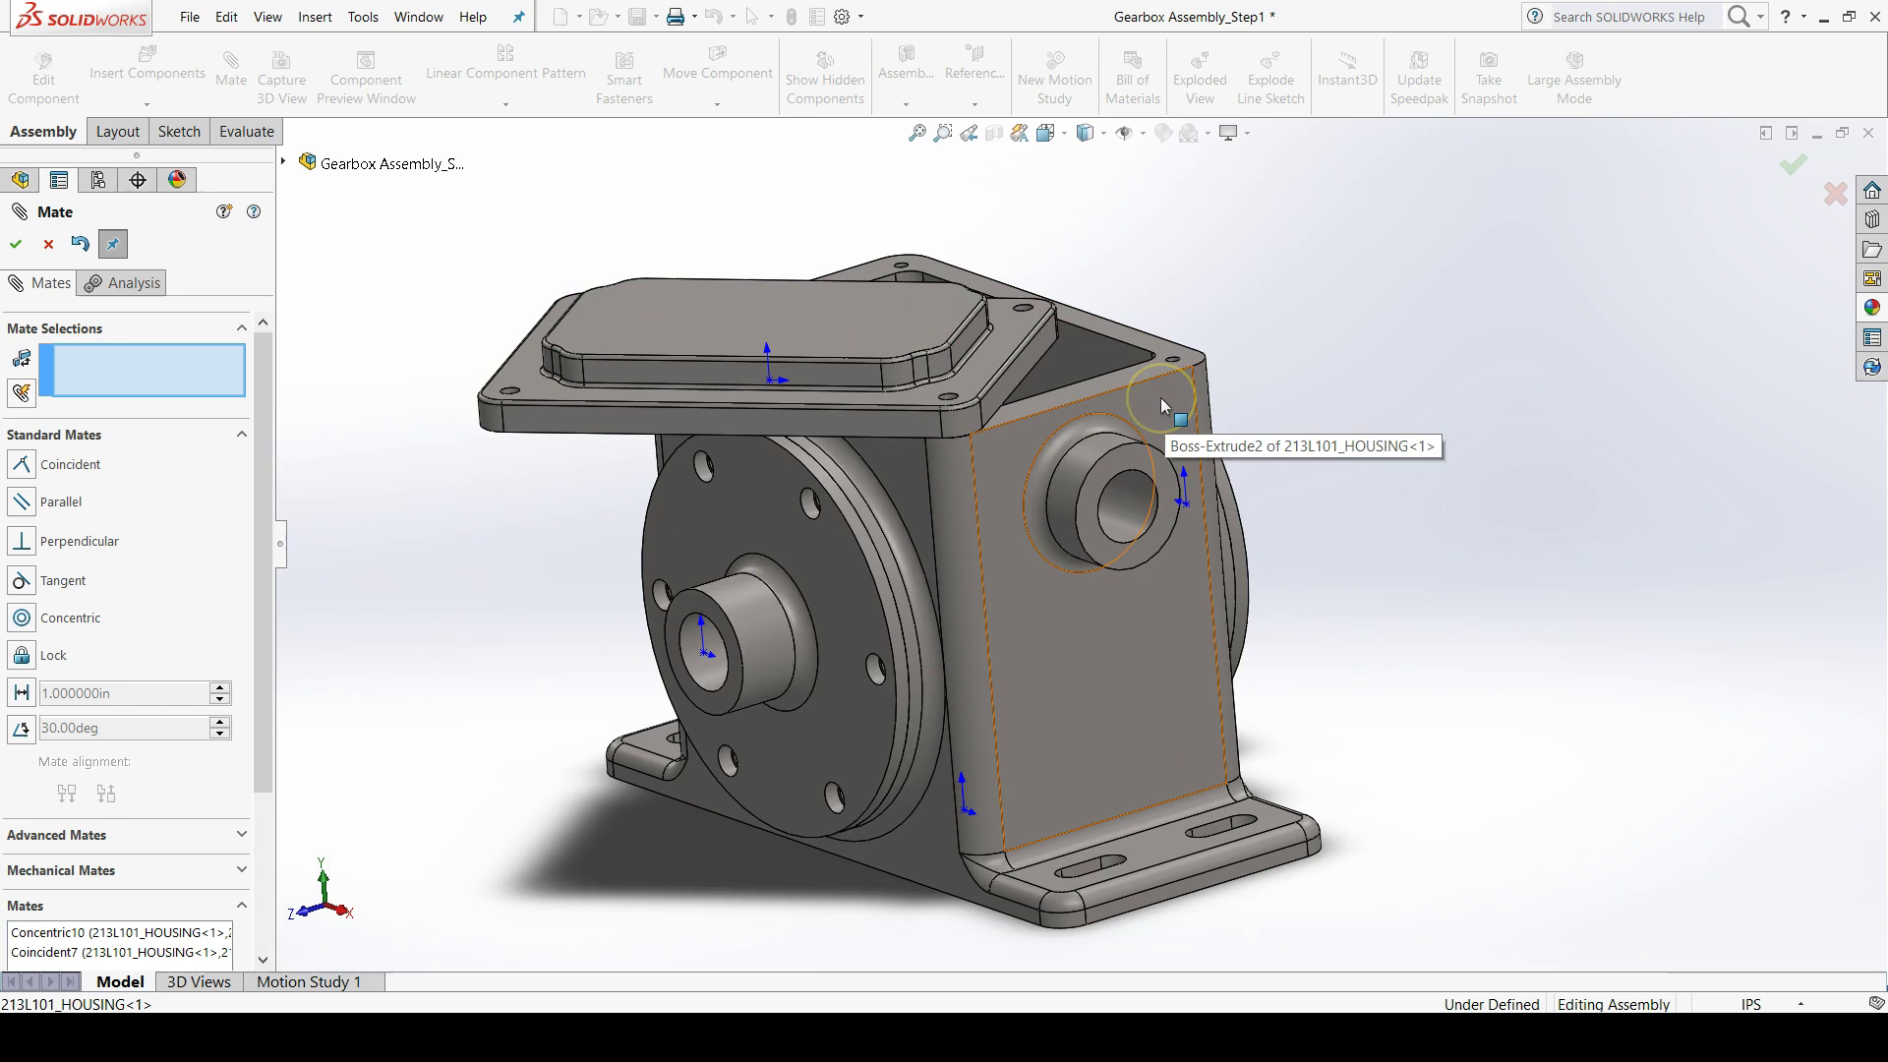
{"action": "left_click", "coordinate": [1312, 411]}
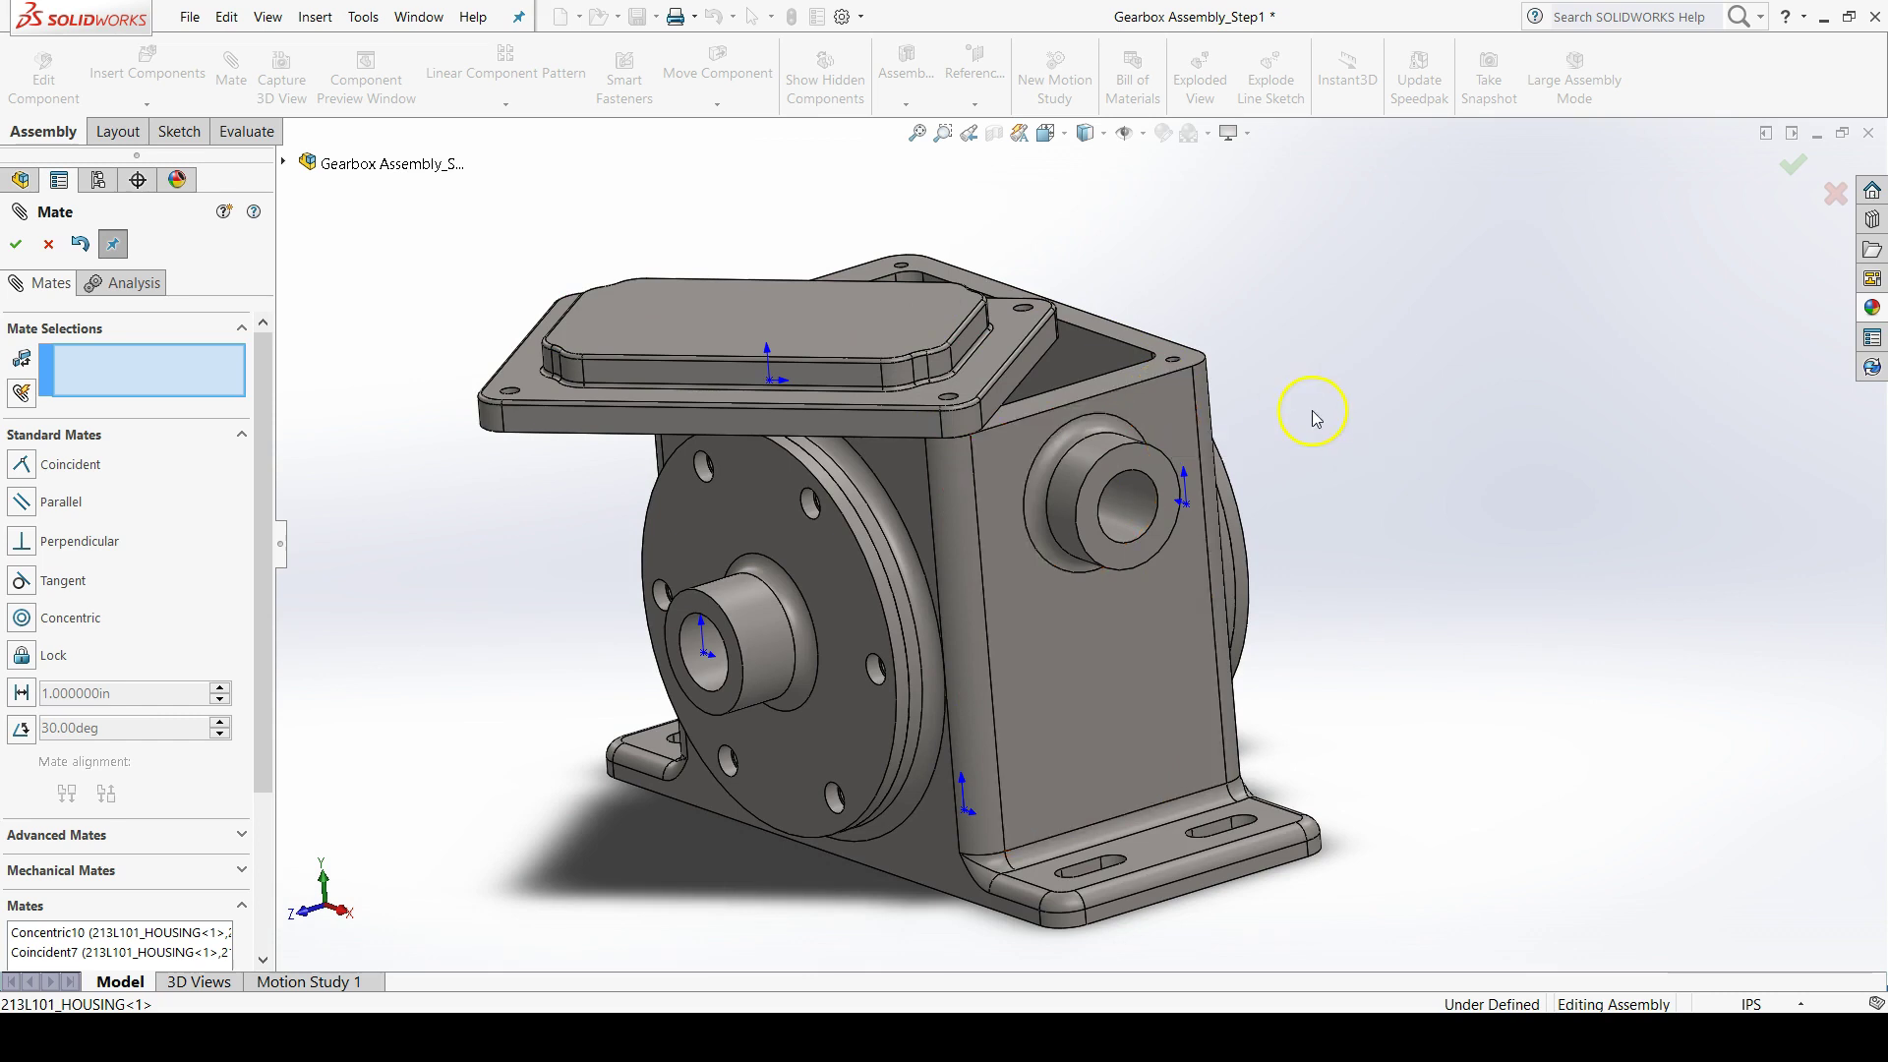
{"action": "middle_click_drag", "start_coordinate": [1317, 418], "coordinate": [1324, 426]}
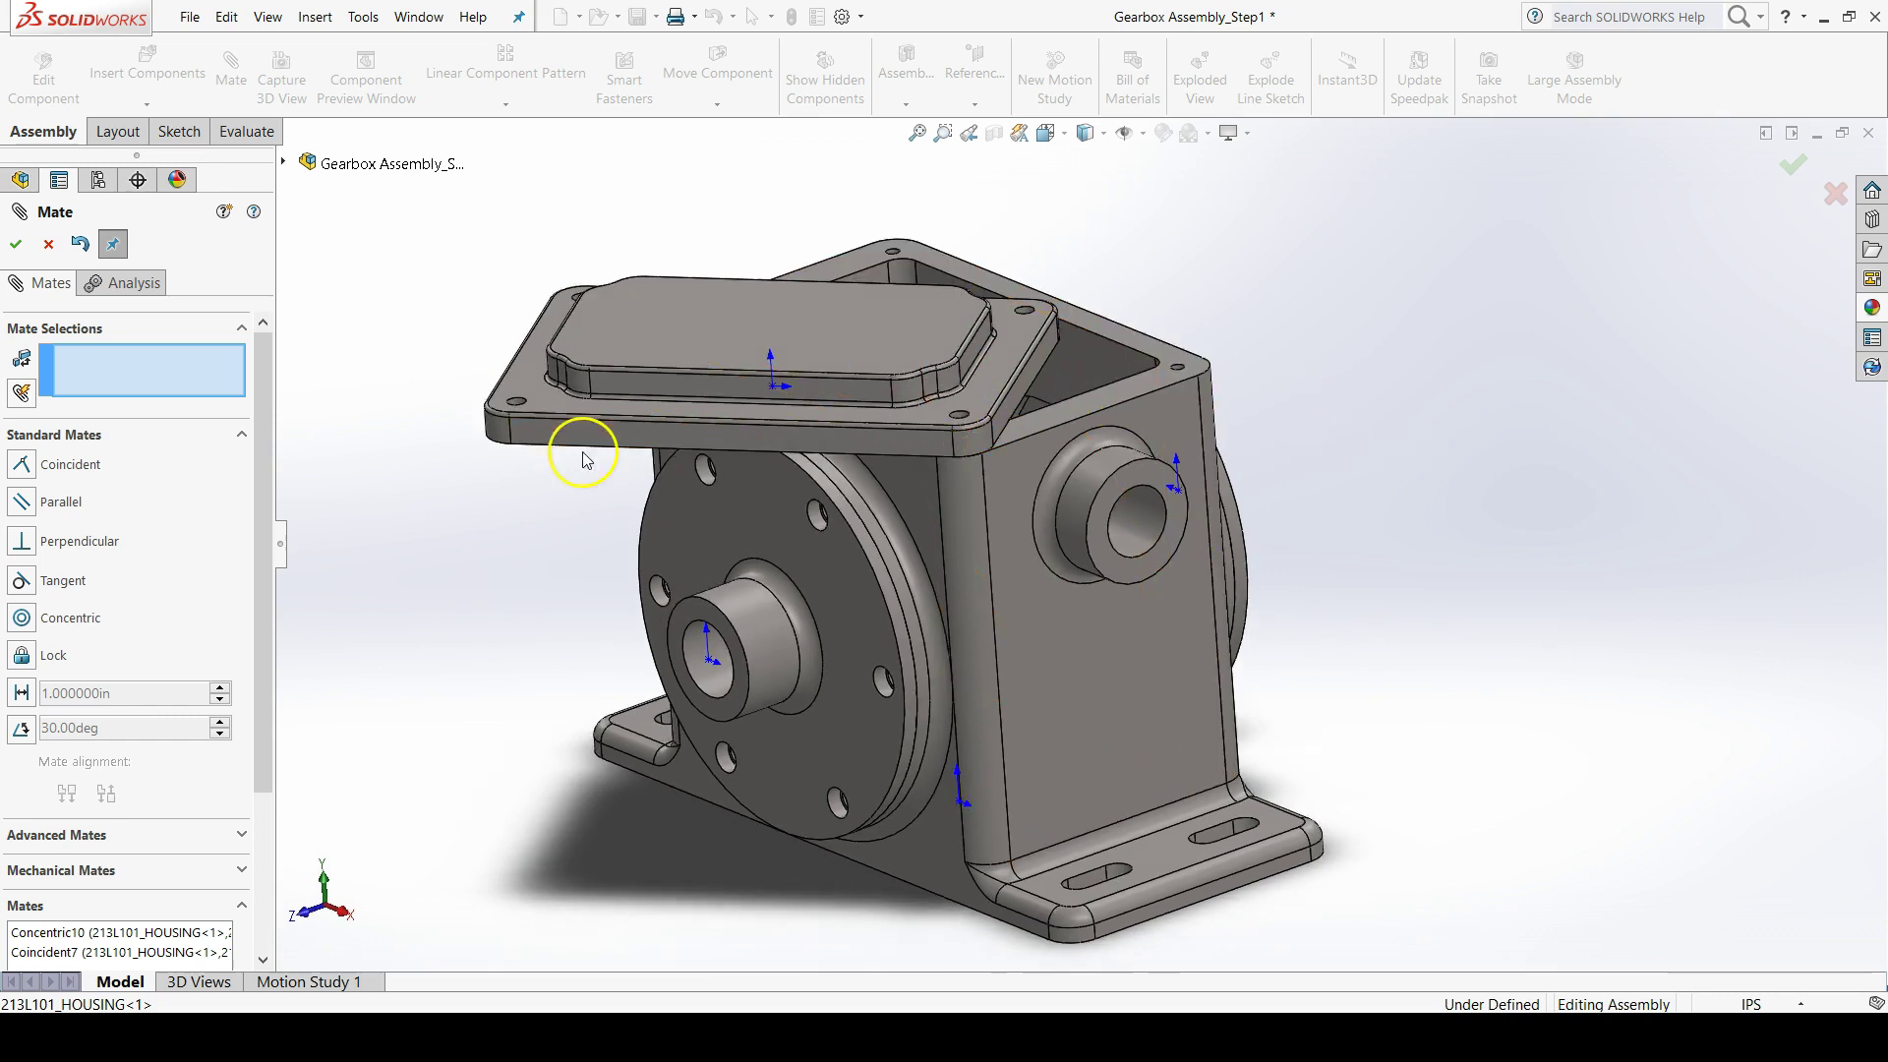
{"action": "left_click", "coordinate": [147, 482]}
{"action": "left_click", "coordinate": [1498, 1007]}
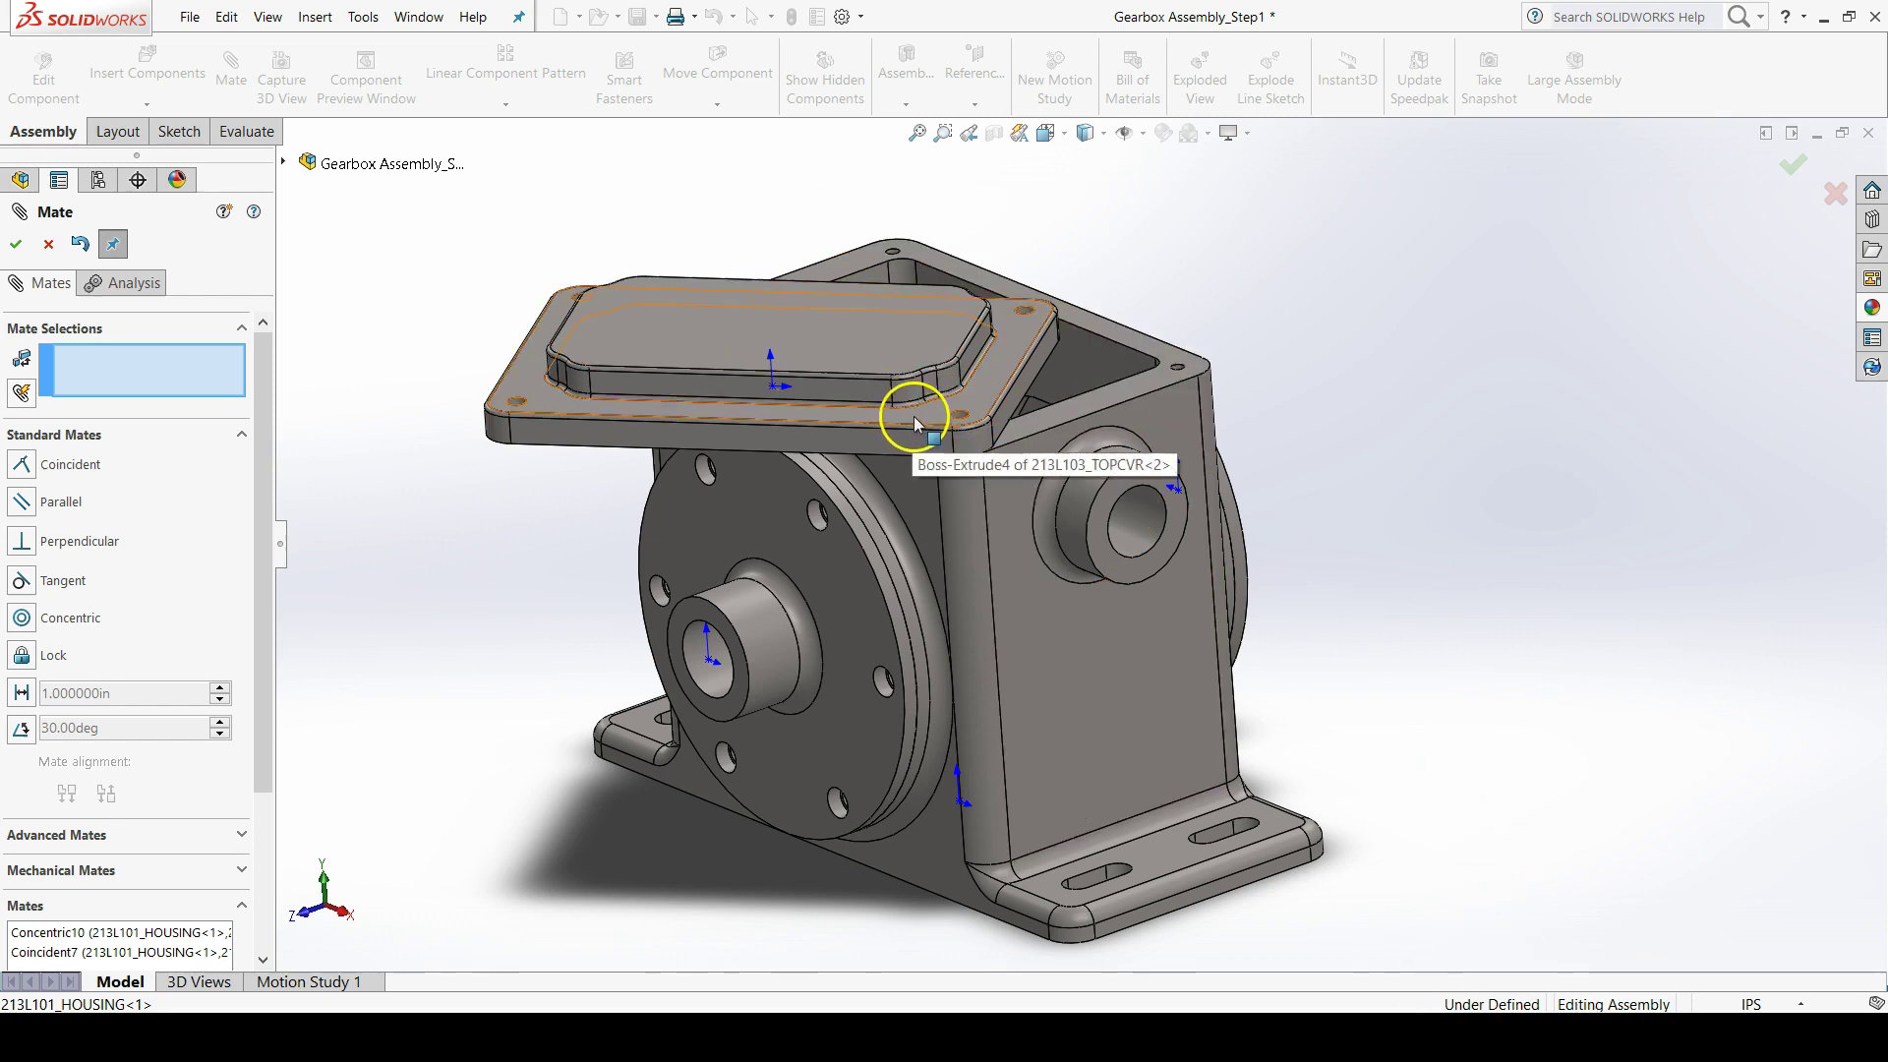
- Swing the top cover back around its bolt hole until it squares over the housing flange
{"action": "scroll", "coordinate": [986, 367], "scroll_direction": "down", "scroll_amount": 3}
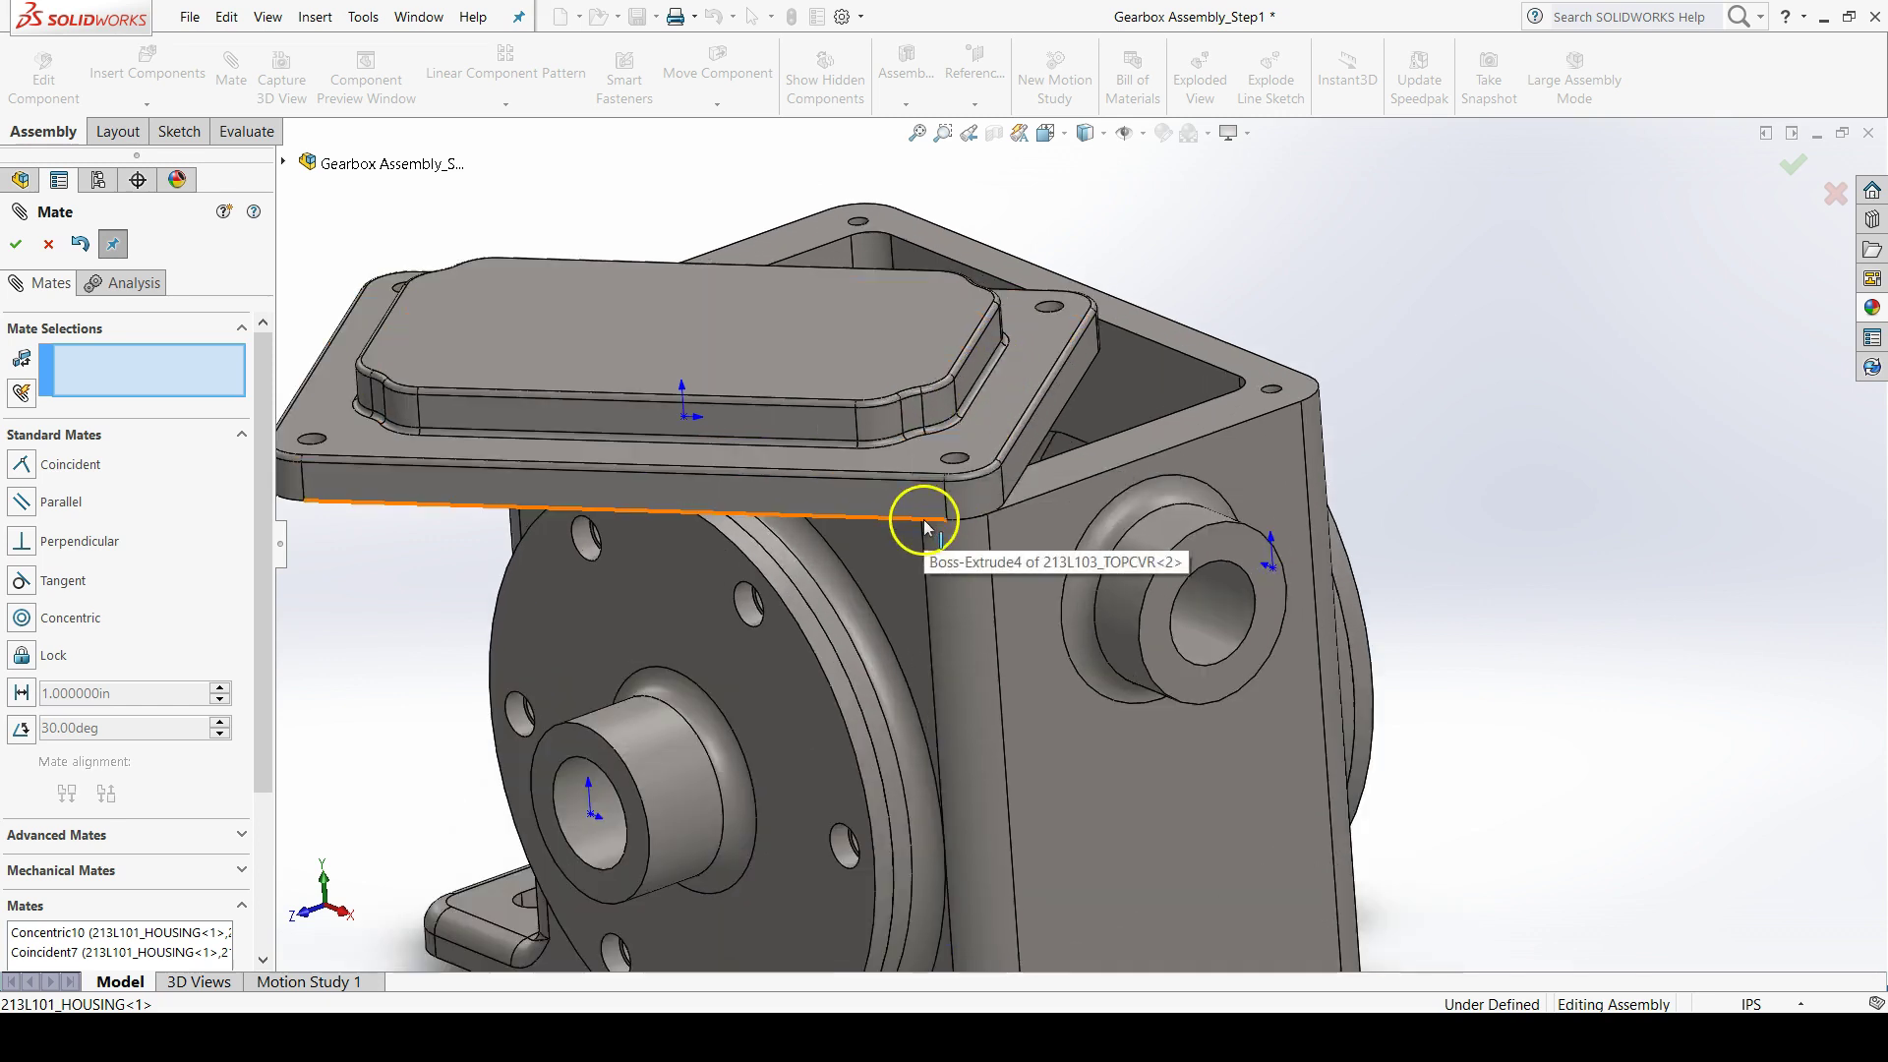
{"action": "scroll", "coordinate": [937, 587], "scroll_direction": "up", "scroll_amount": 2}
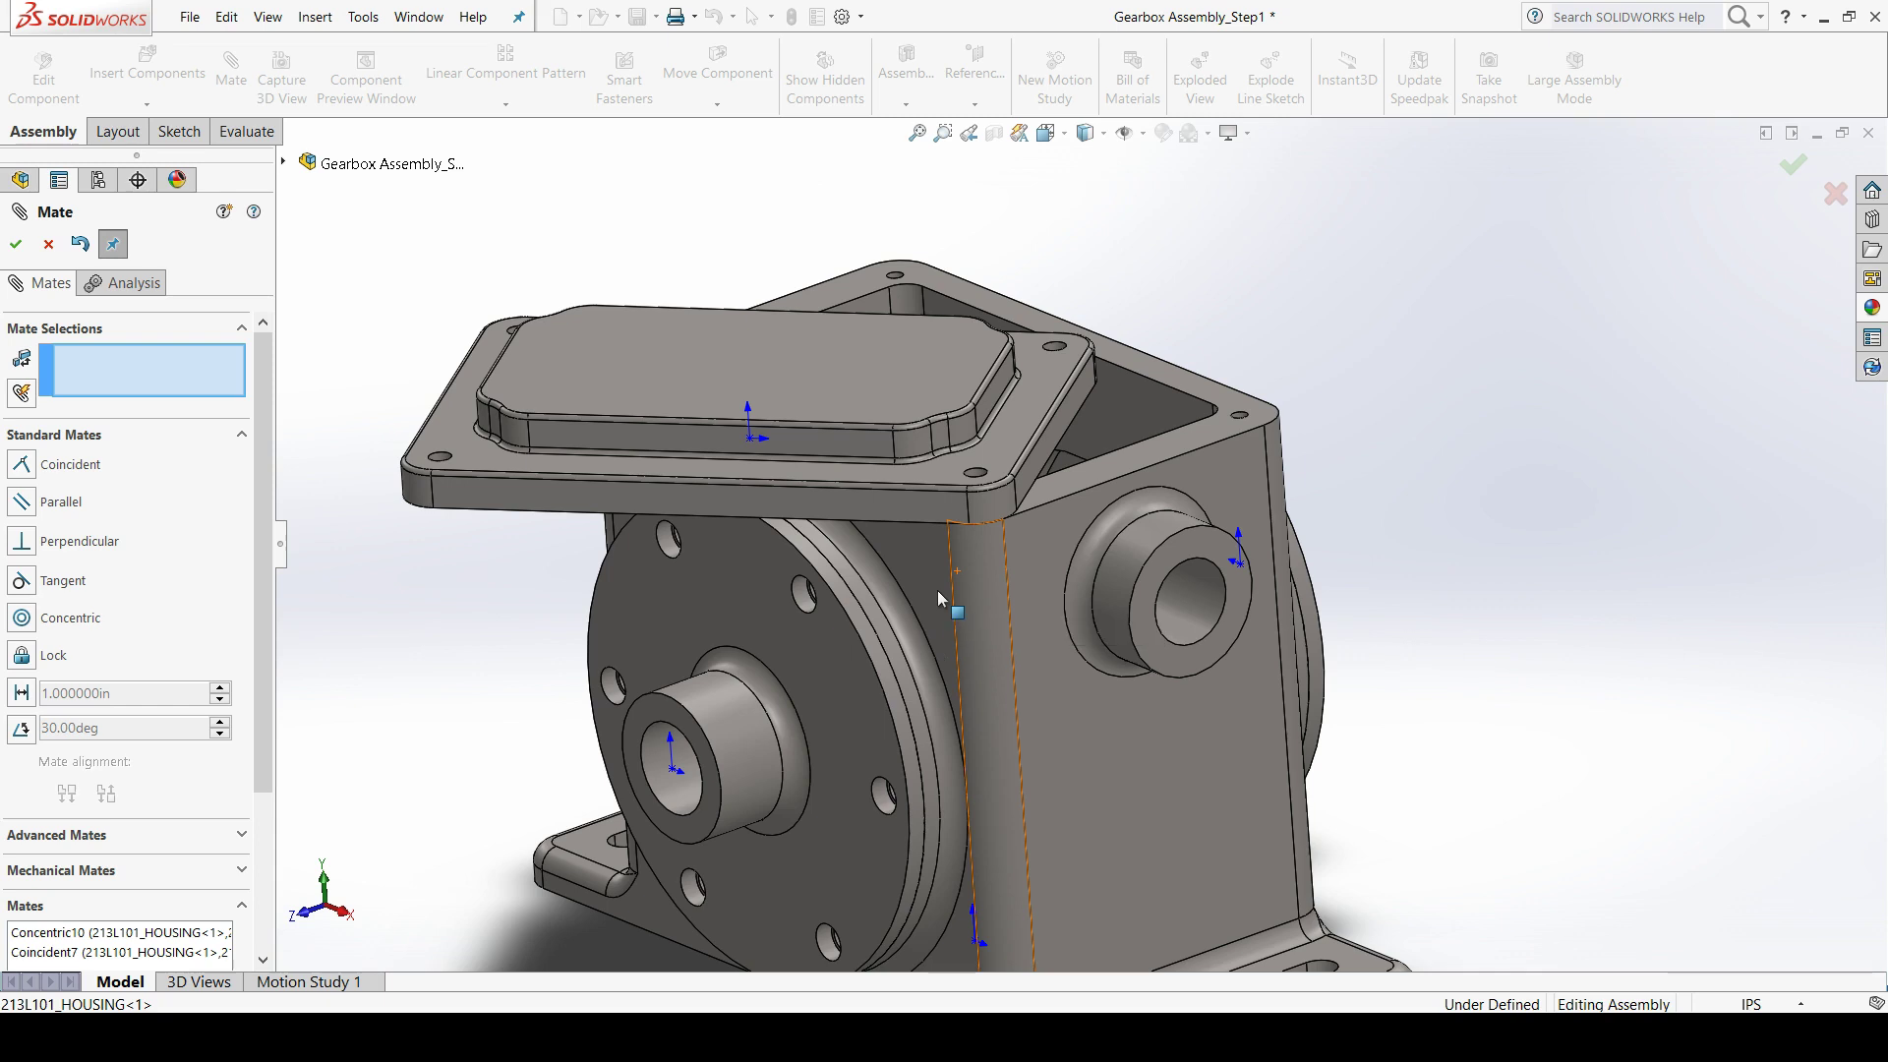
{"action": "scroll", "coordinate": [936, 720], "scroll_direction": "up", "scroll_amount": 3}
{"action": "scroll", "coordinate": [1104, 371], "scroll_direction": "down", "scroll_amount": 1}
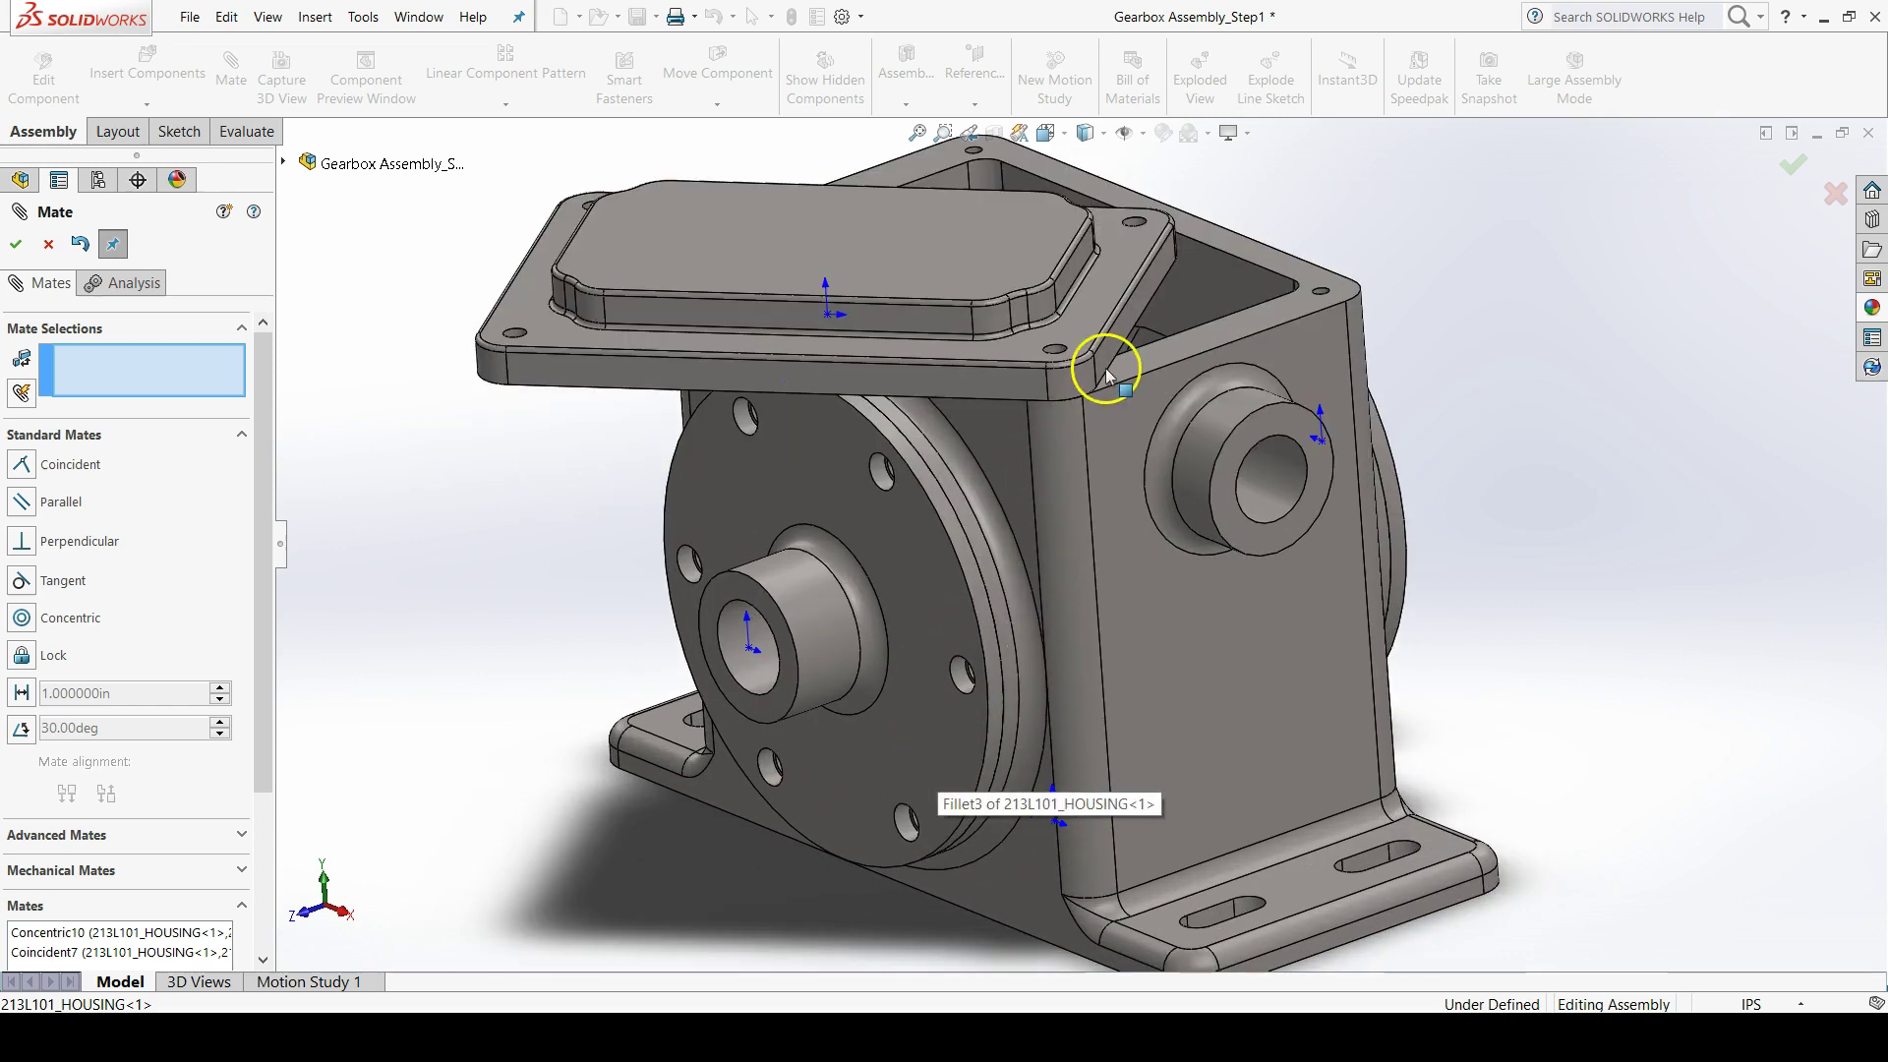
{"action": "scroll", "coordinate": [1189, 261], "scroll_direction": "up", "scroll_amount": 2}
{"action": "scroll", "coordinate": [1108, 358], "scroll_direction": "down", "scroll_amount": 1}
{"action": "scroll", "coordinate": [1109, 340], "scroll_direction": "down", "scroll_amount": 2}
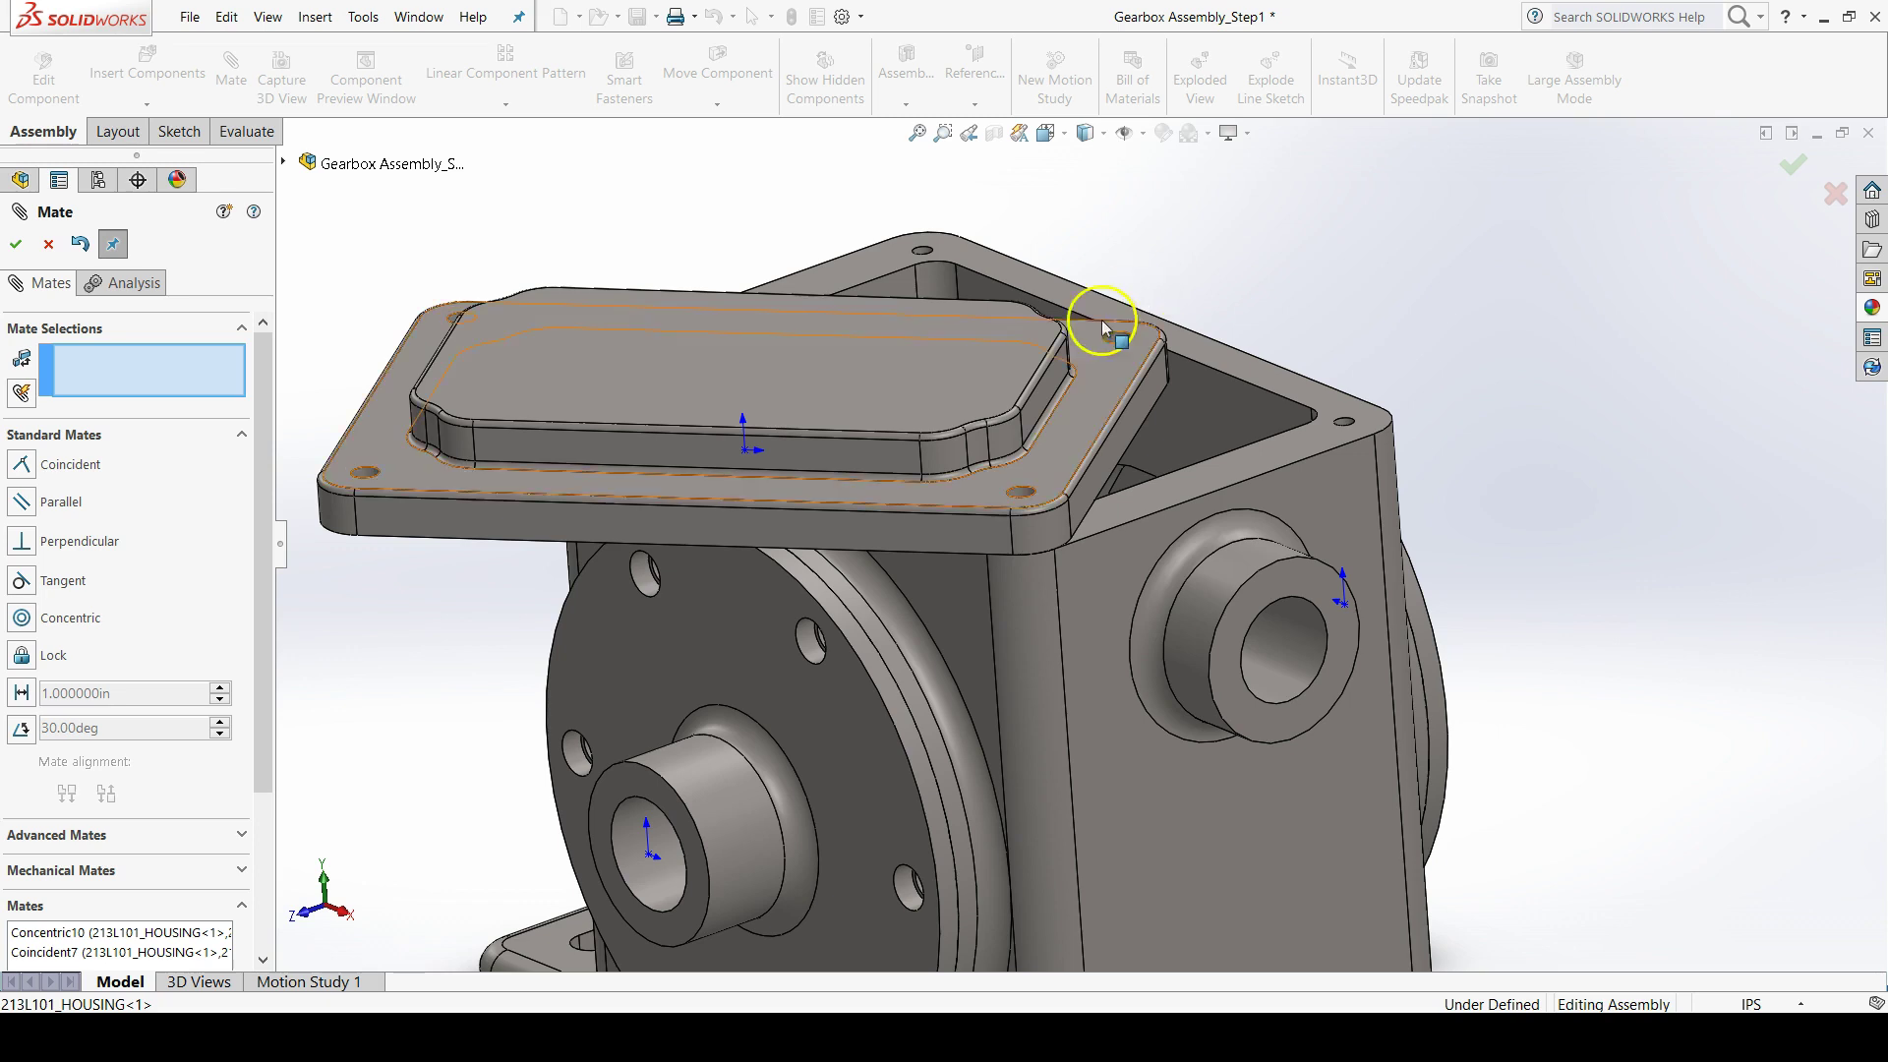
{"action": "left_click_drag", "start_coordinate": [548, 328], "coordinate": [849, 335]}
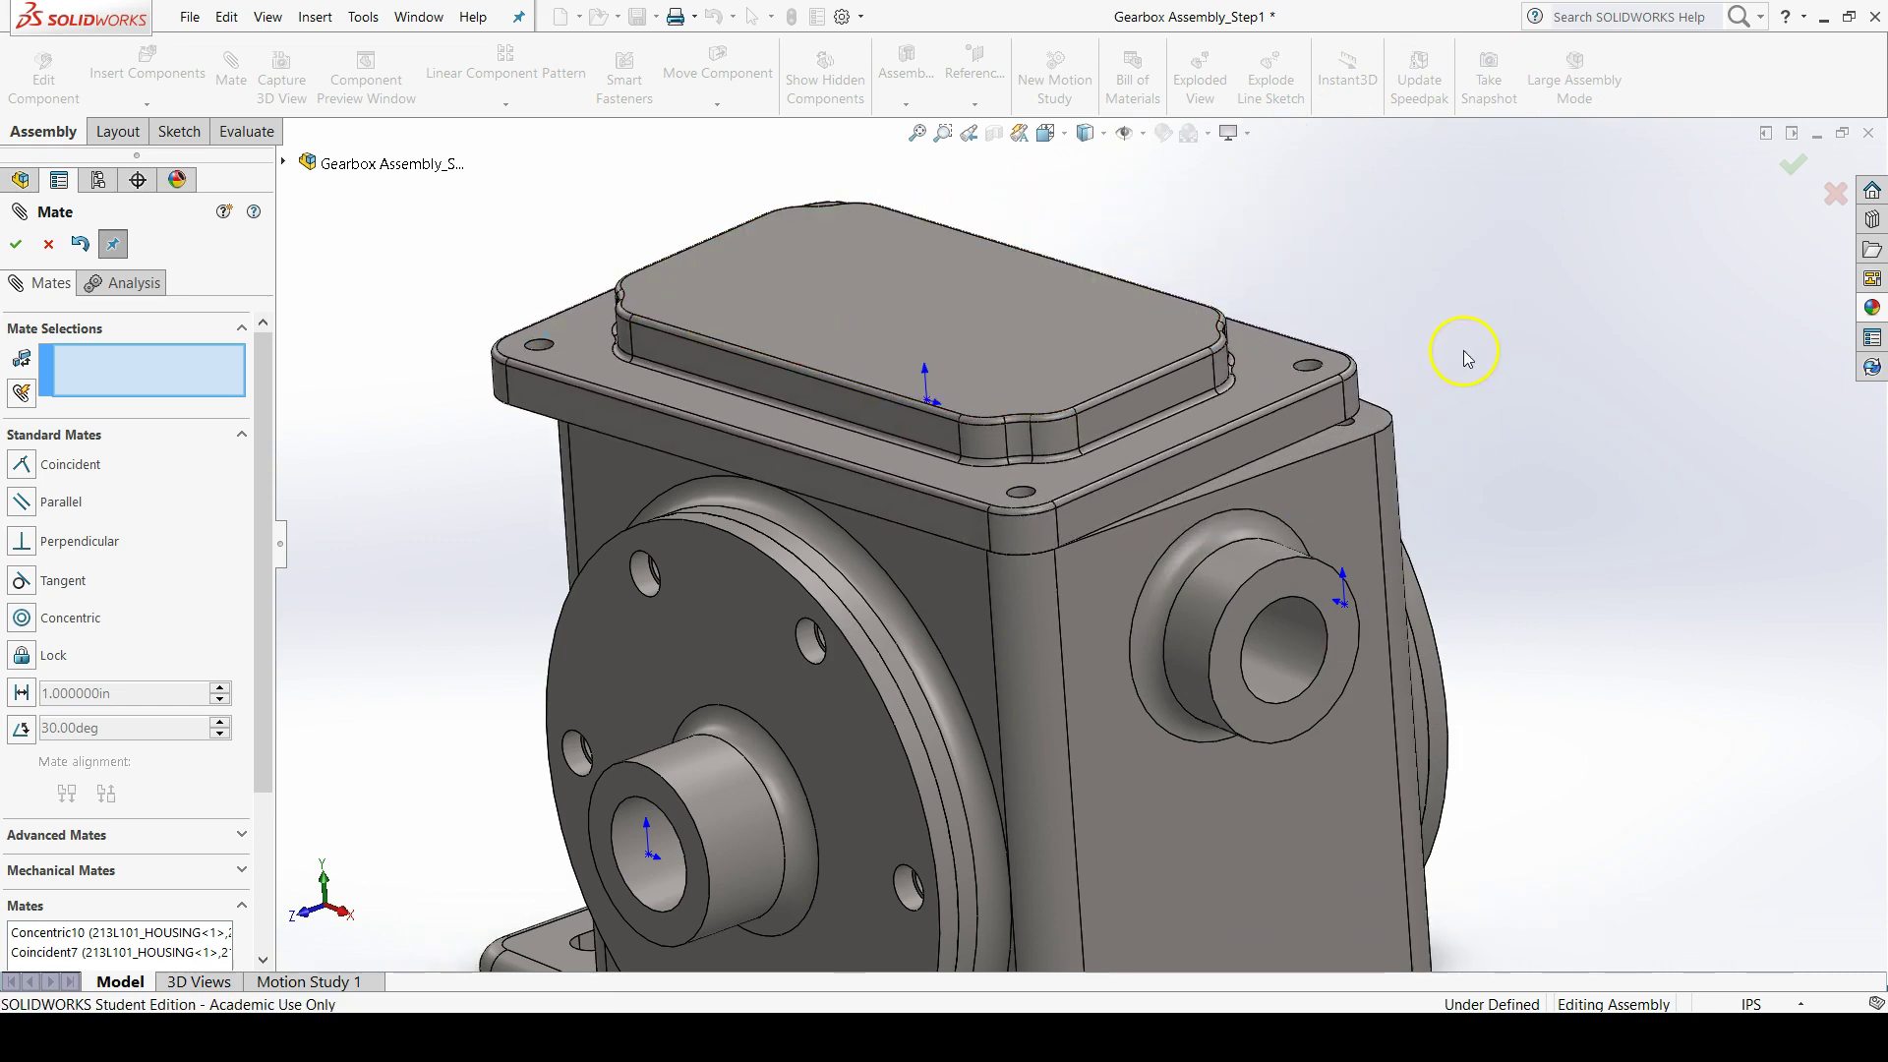
- Preview a Parallel mate between the cover's flange side face and the housing's front face
{"action": "scroll", "coordinate": [1451, 550], "scroll_direction": "down", "scroll_amount": 5}
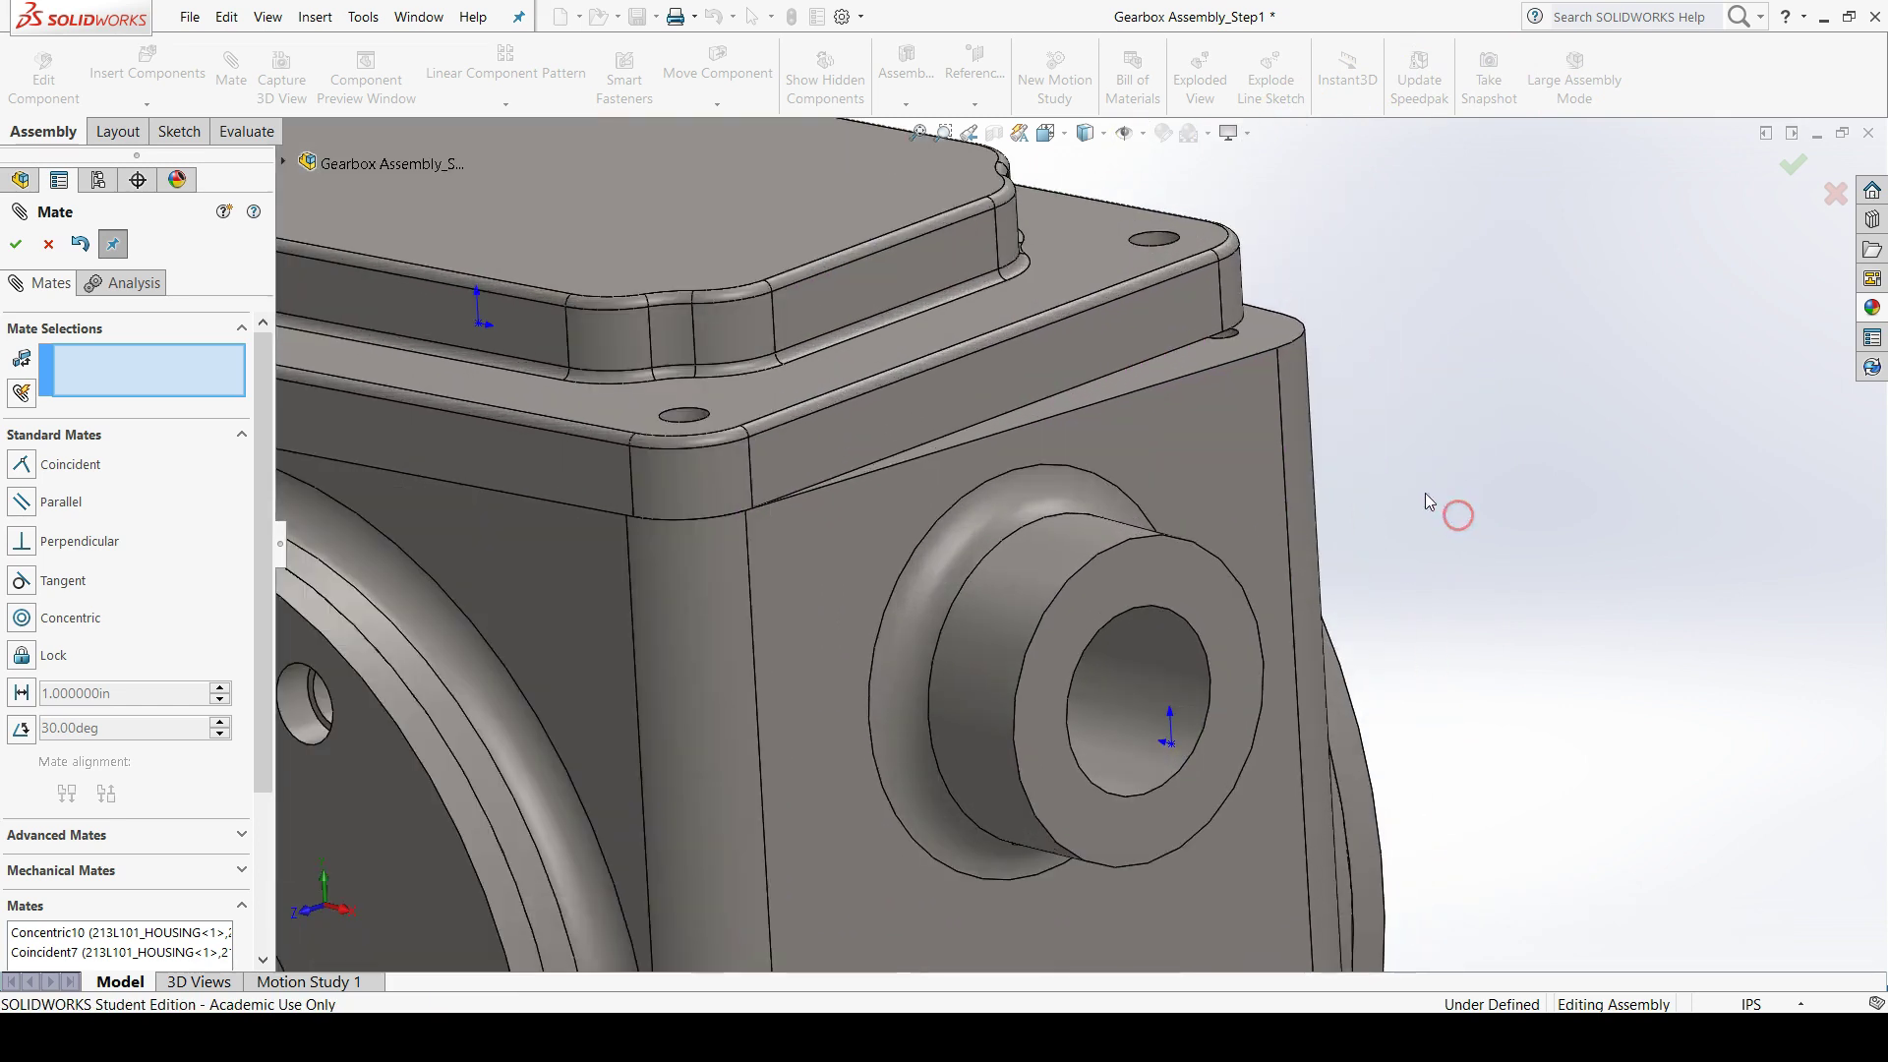
{"action": "left_click", "coordinate": [1090, 358]}
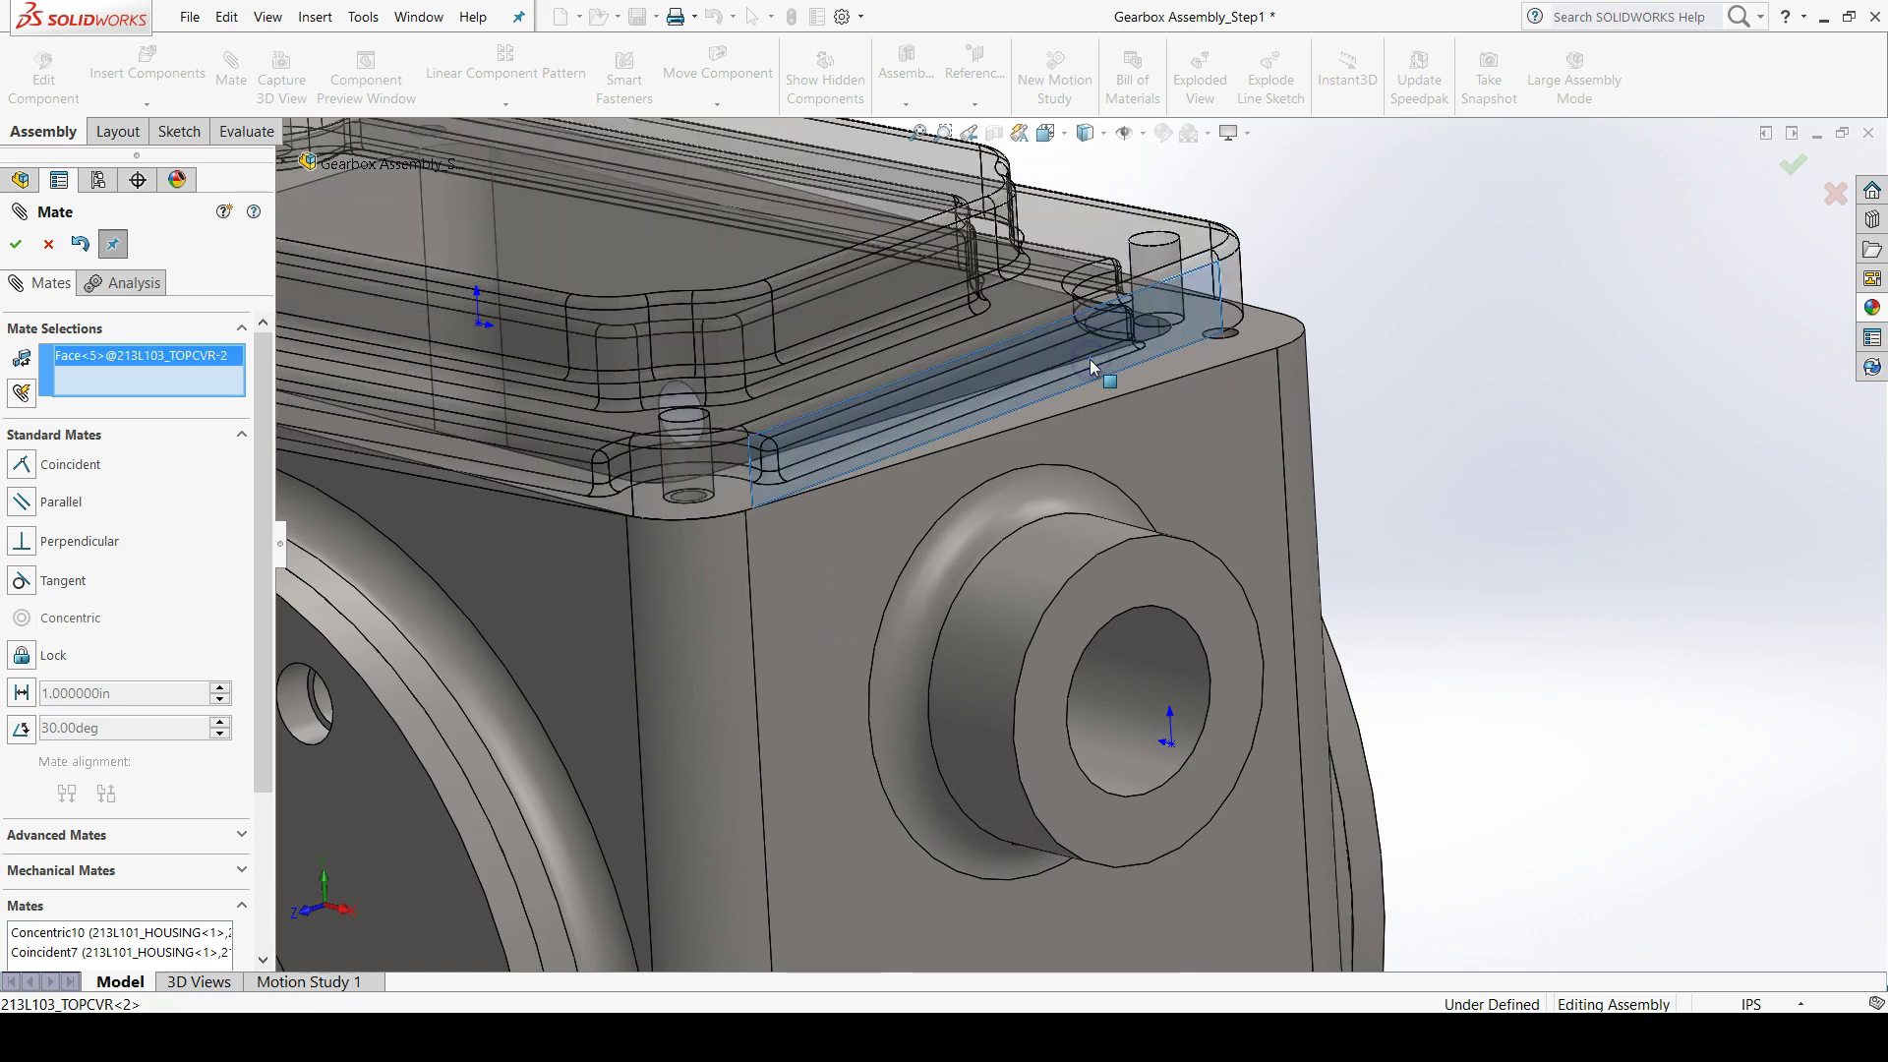
{"action": "left_click", "coordinate": [1192, 429]}
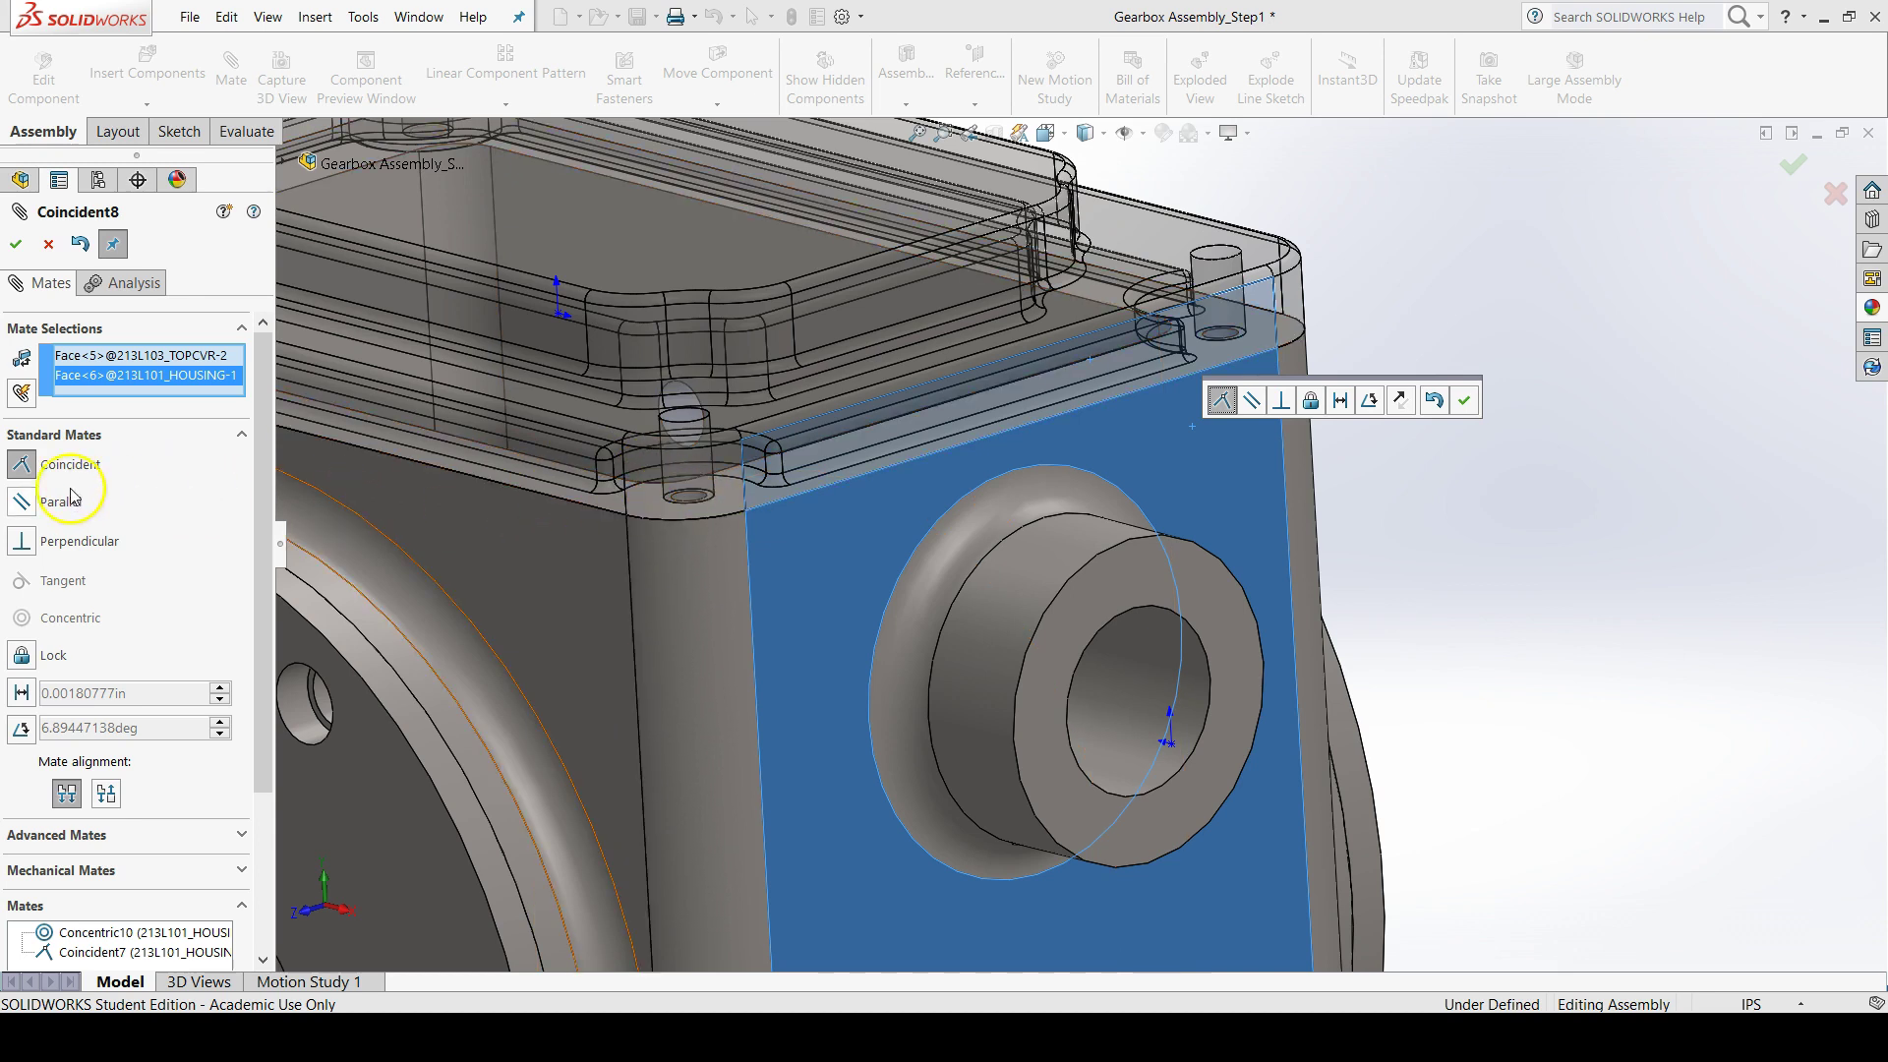
{"action": "left_click", "coordinate": [21, 503]}
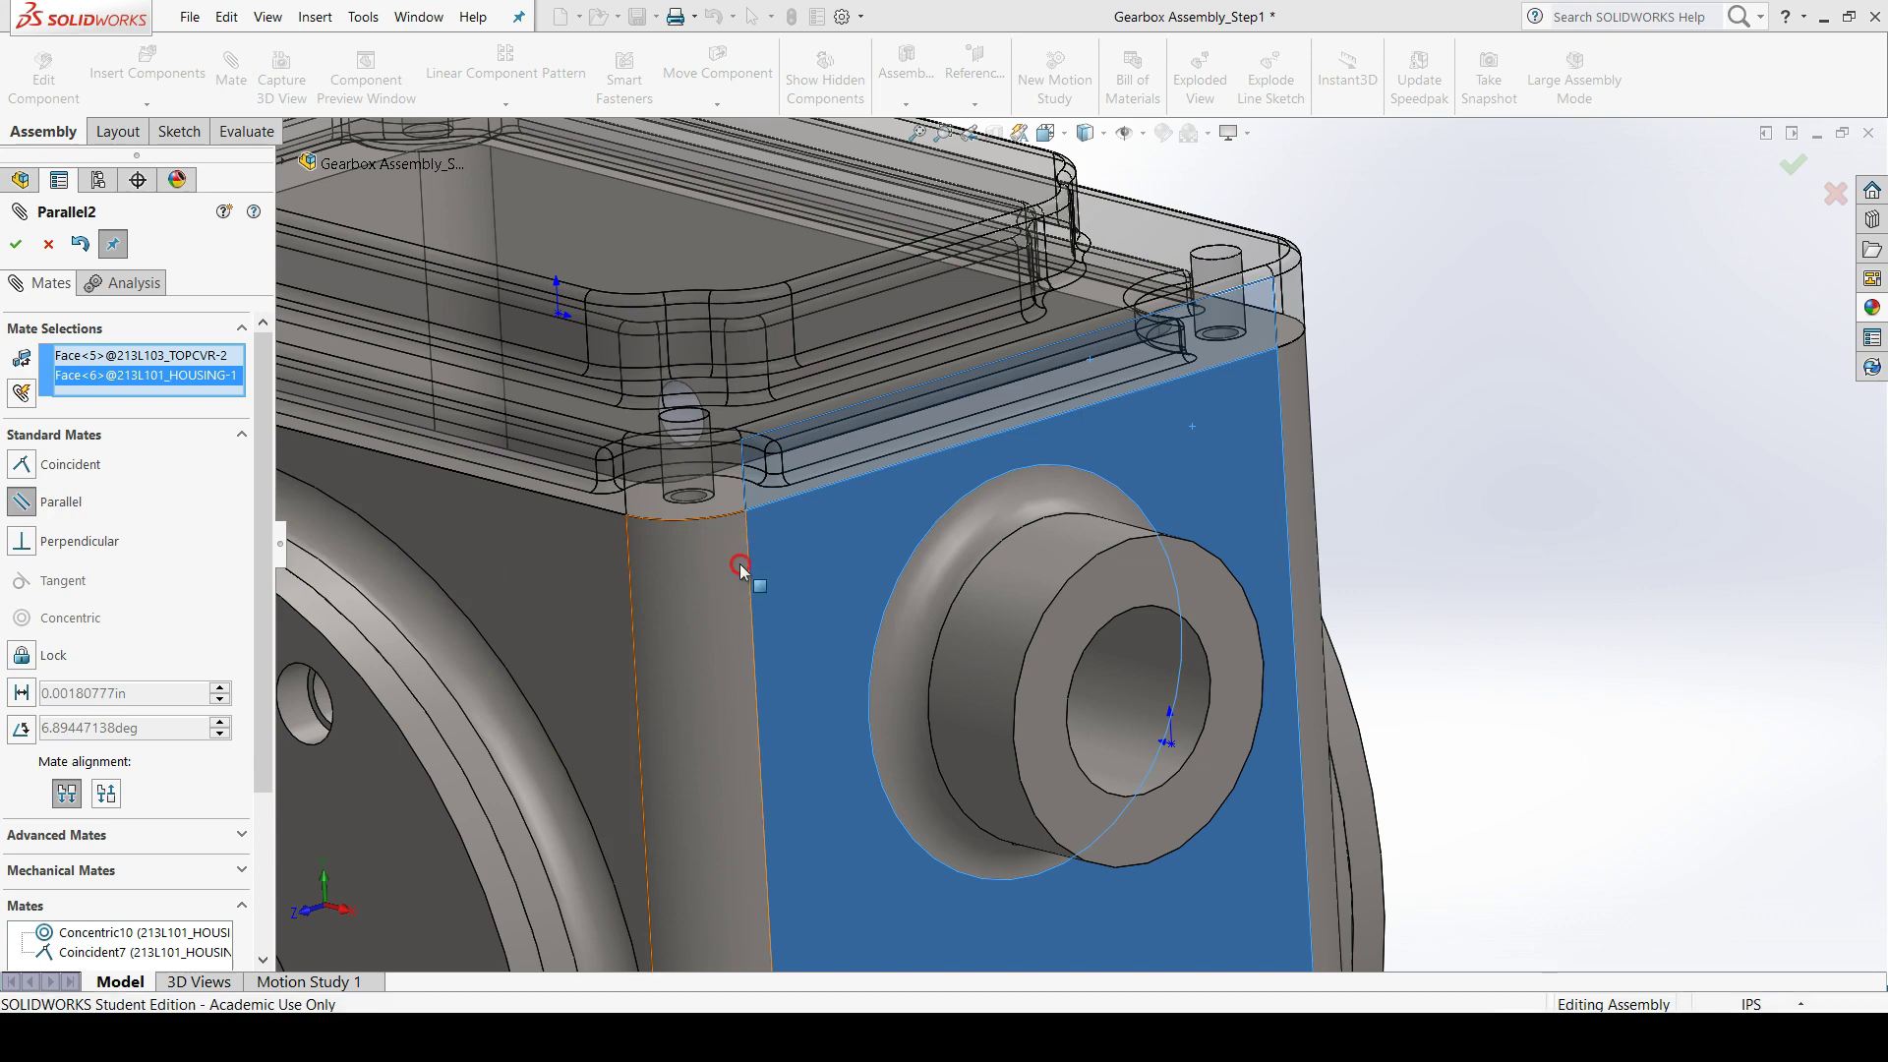
{"action": "mouse_move", "coordinate": [745, 567]}
{"action": "middle_mouse_down"}
{"action": "mouse_move", "coordinate": [816, 531]}
{"action": "mouse_move", "coordinate": [814, 557]}
{"action": "mouse_move", "coordinate": [755, 527]}
{"action": "mouse_move", "coordinate": [770, 591]}
{"action": "middle_mouse_up"}
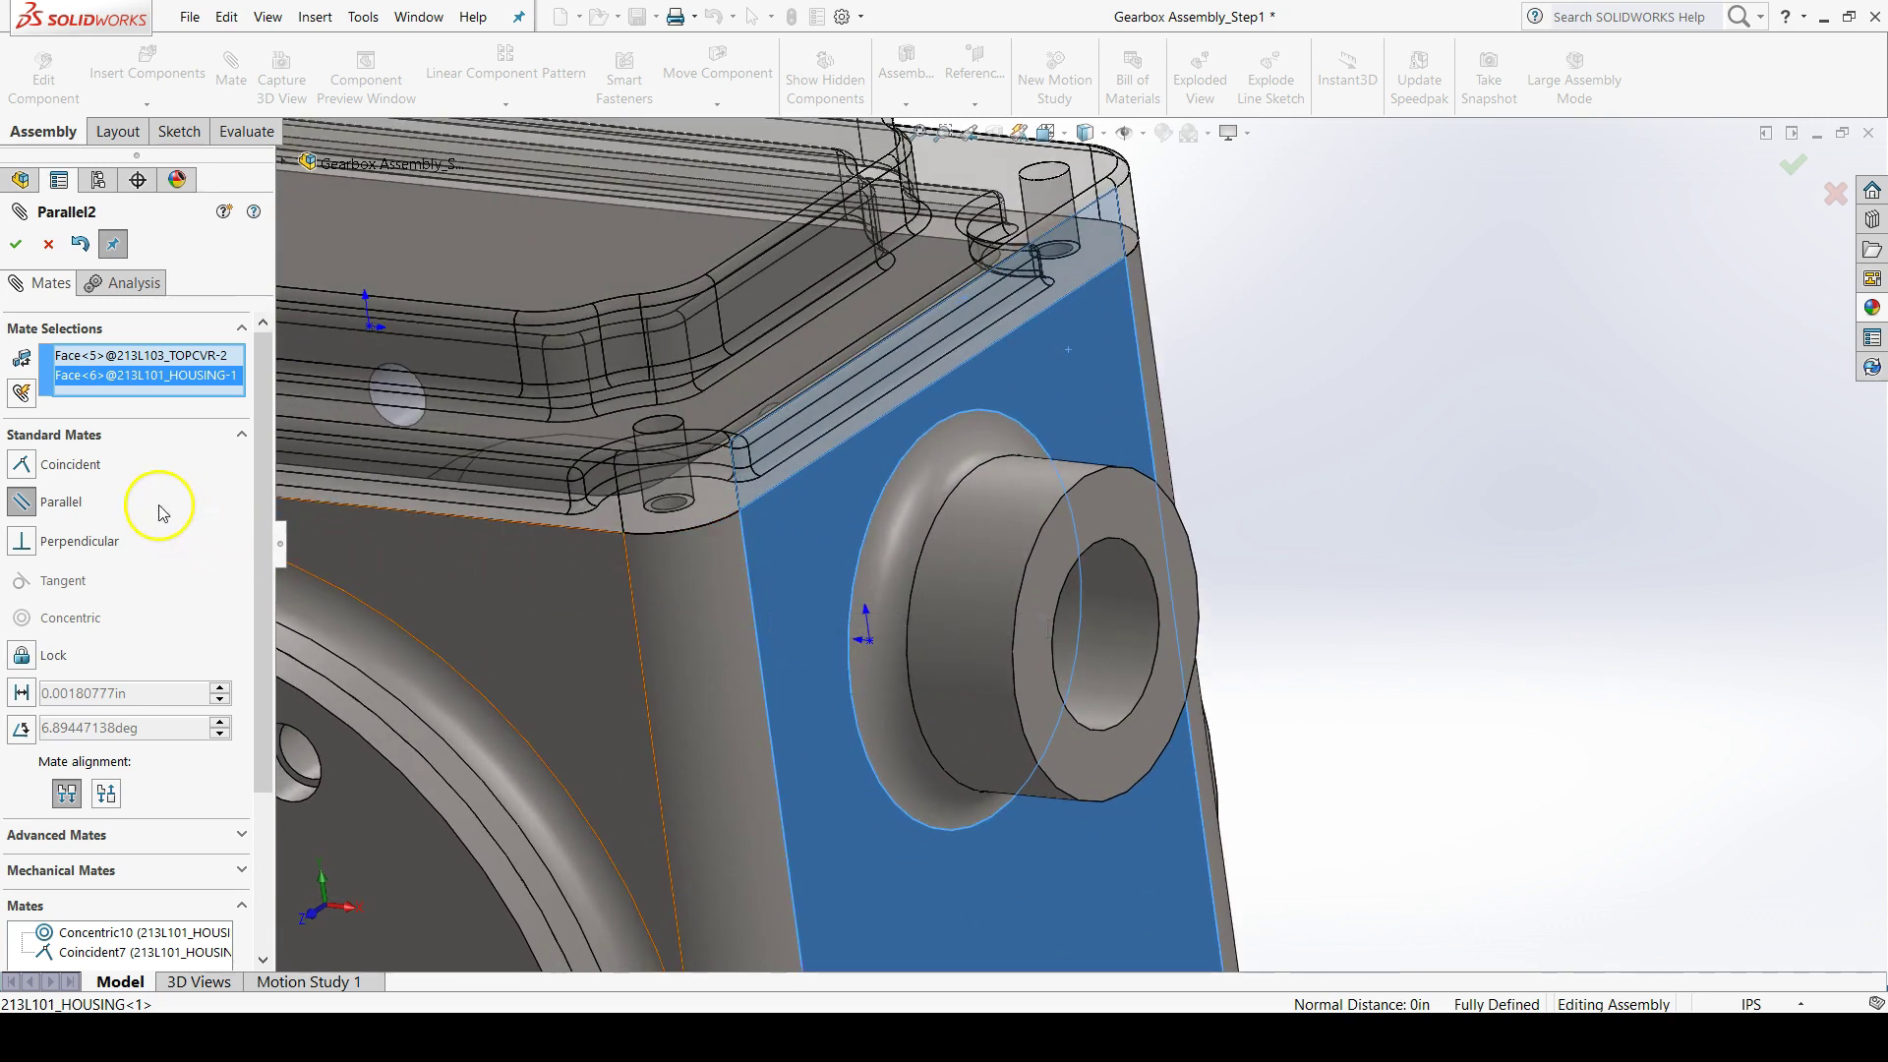
- Confirm Parallel2, inspect the fully defined gearbox, and close the Mate PropertyManager
{"action": "left_click", "coordinate": [16, 244]}
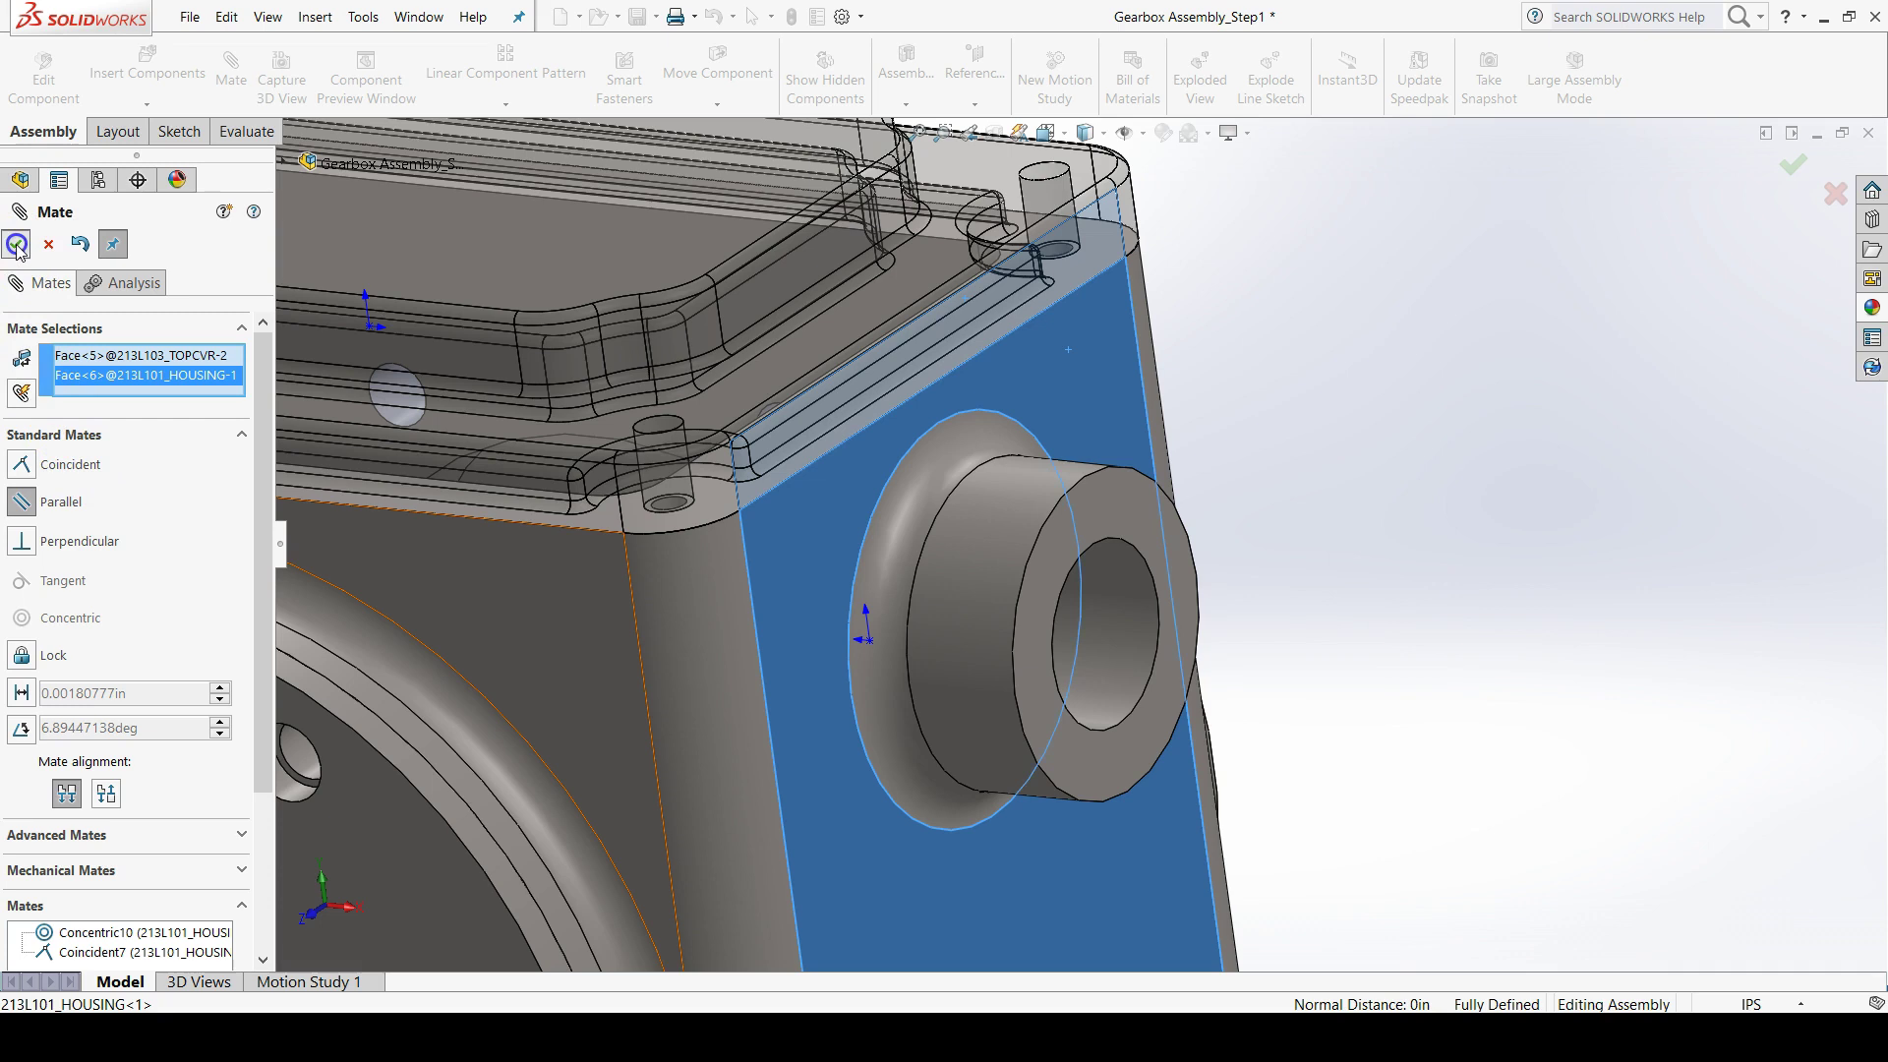
{"action": "scroll", "coordinate": [732, 458], "scroll_direction": "up", "scroll_amount": 8}
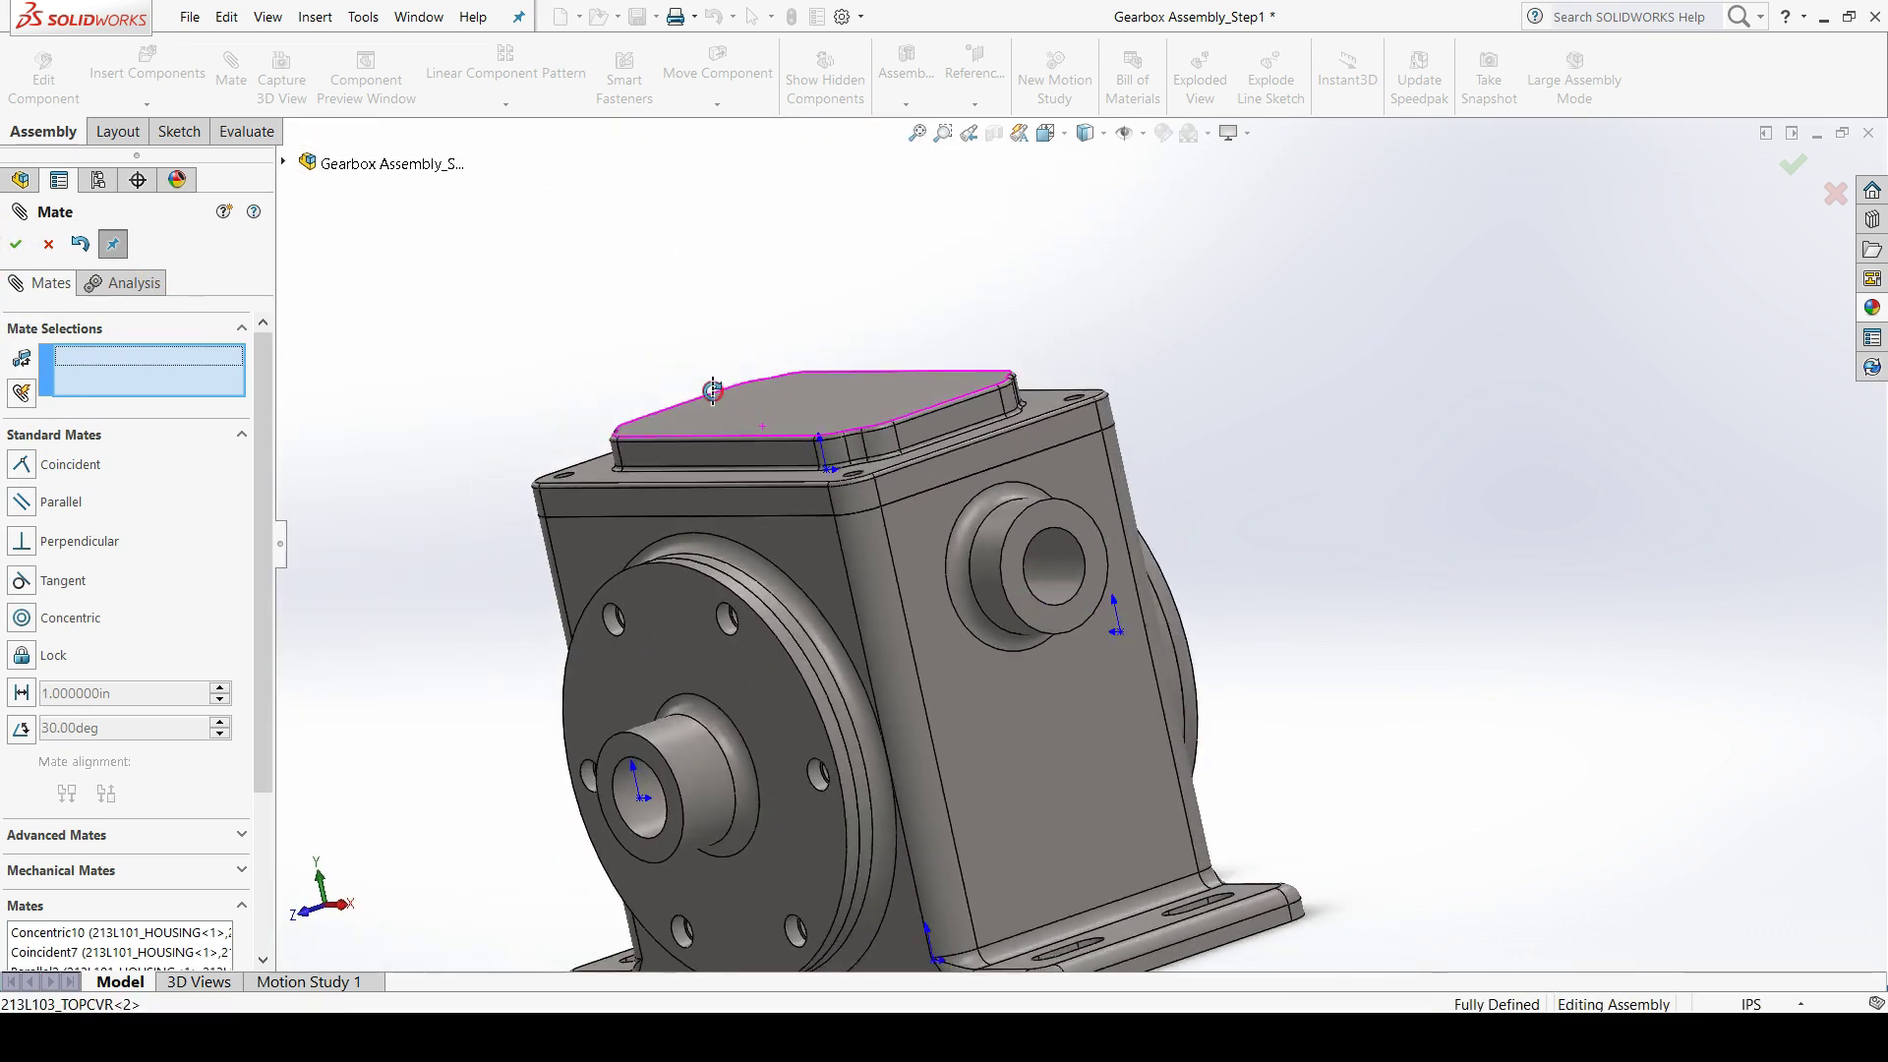
{"action": "middle_click_drag", "start_coordinate": [725, 429], "coordinate": [514, 458]}
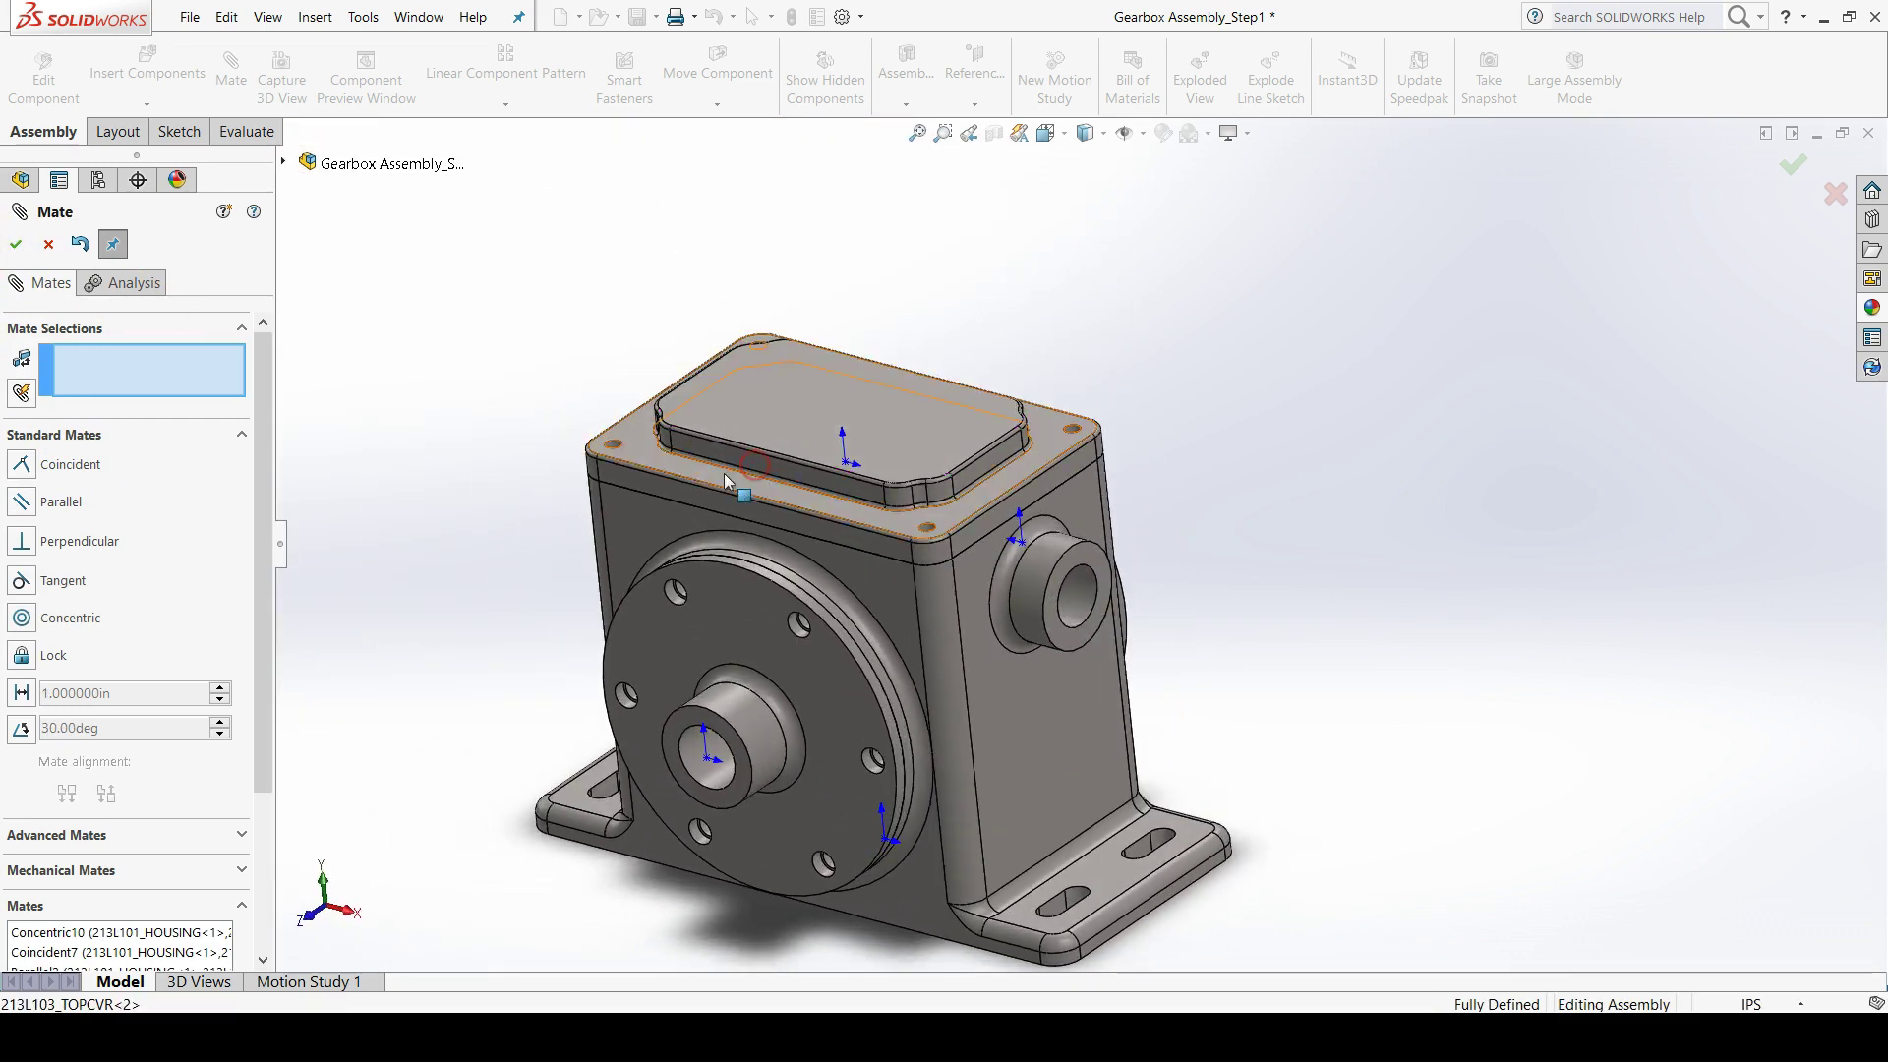
{"action": "left_click", "coordinate": [16, 245]}
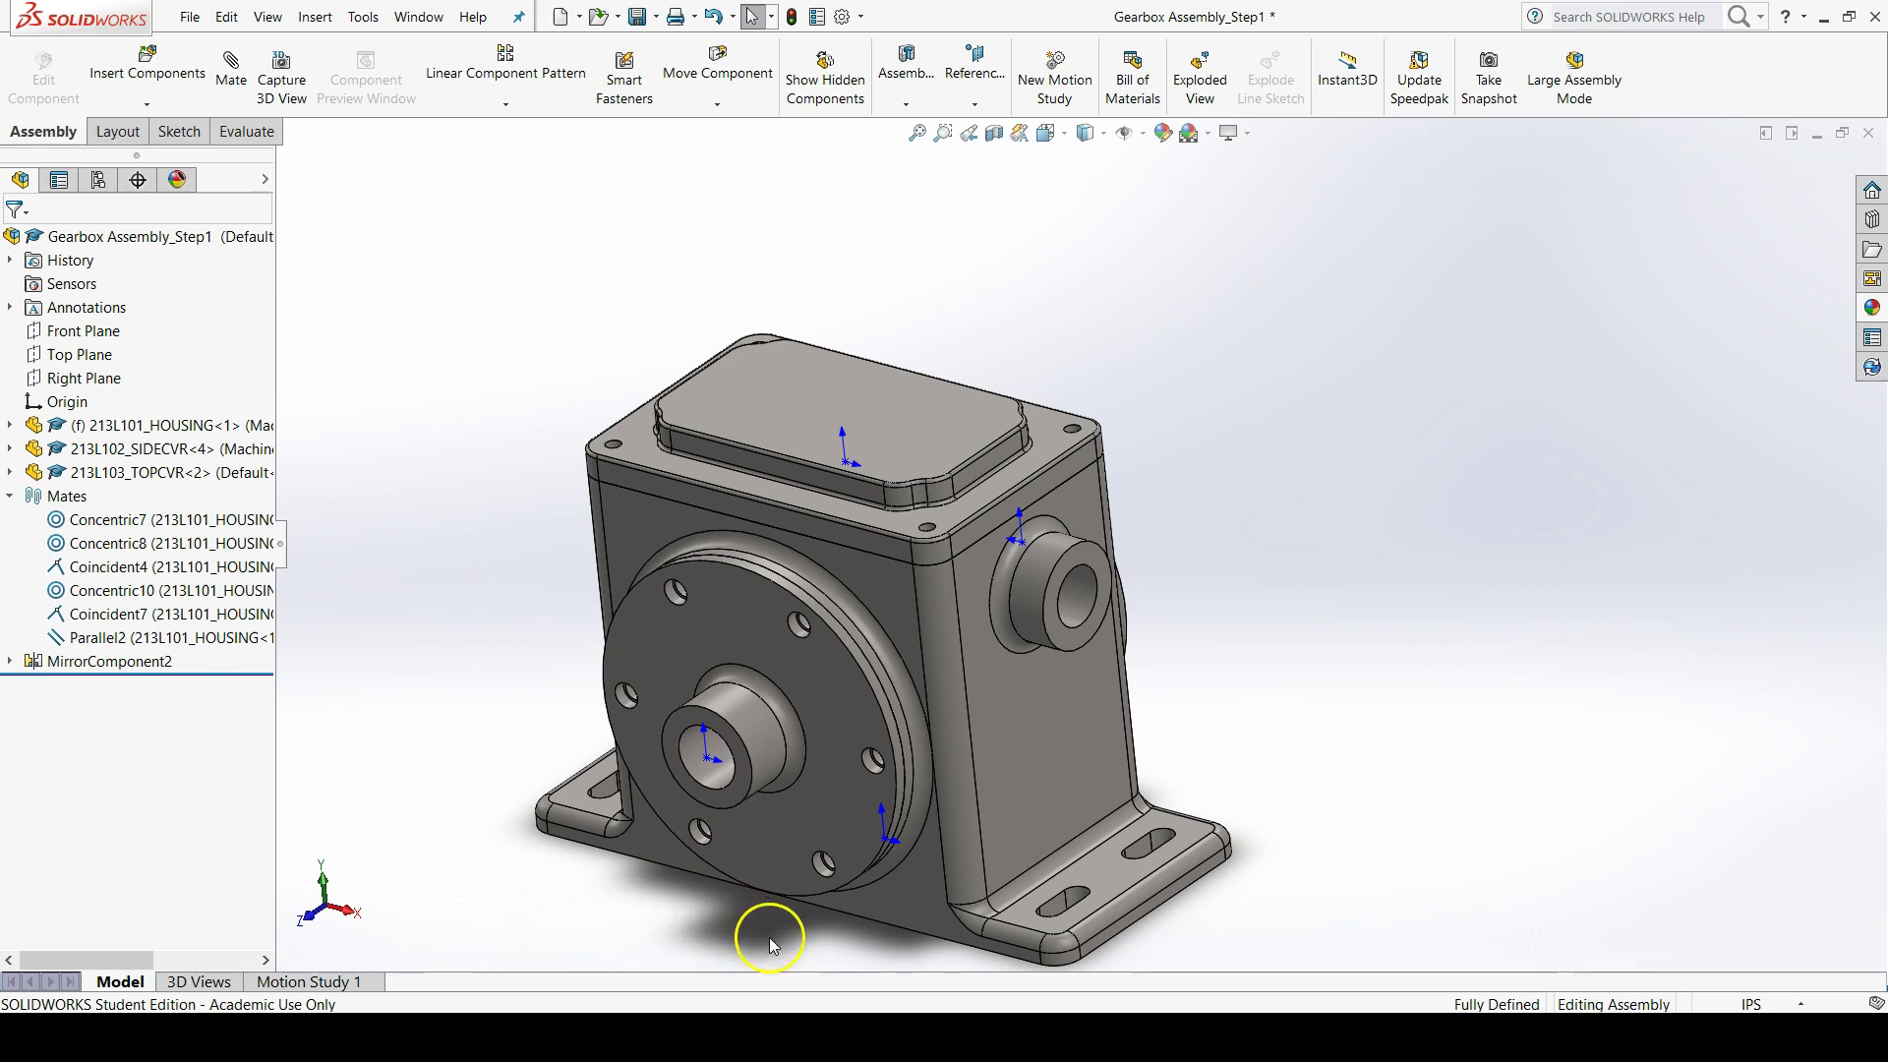
- Switch to the EDT Notebook Word document at its Top Cover to Housing section
{"action": "mouse_move", "coordinate": [819, 1039]}
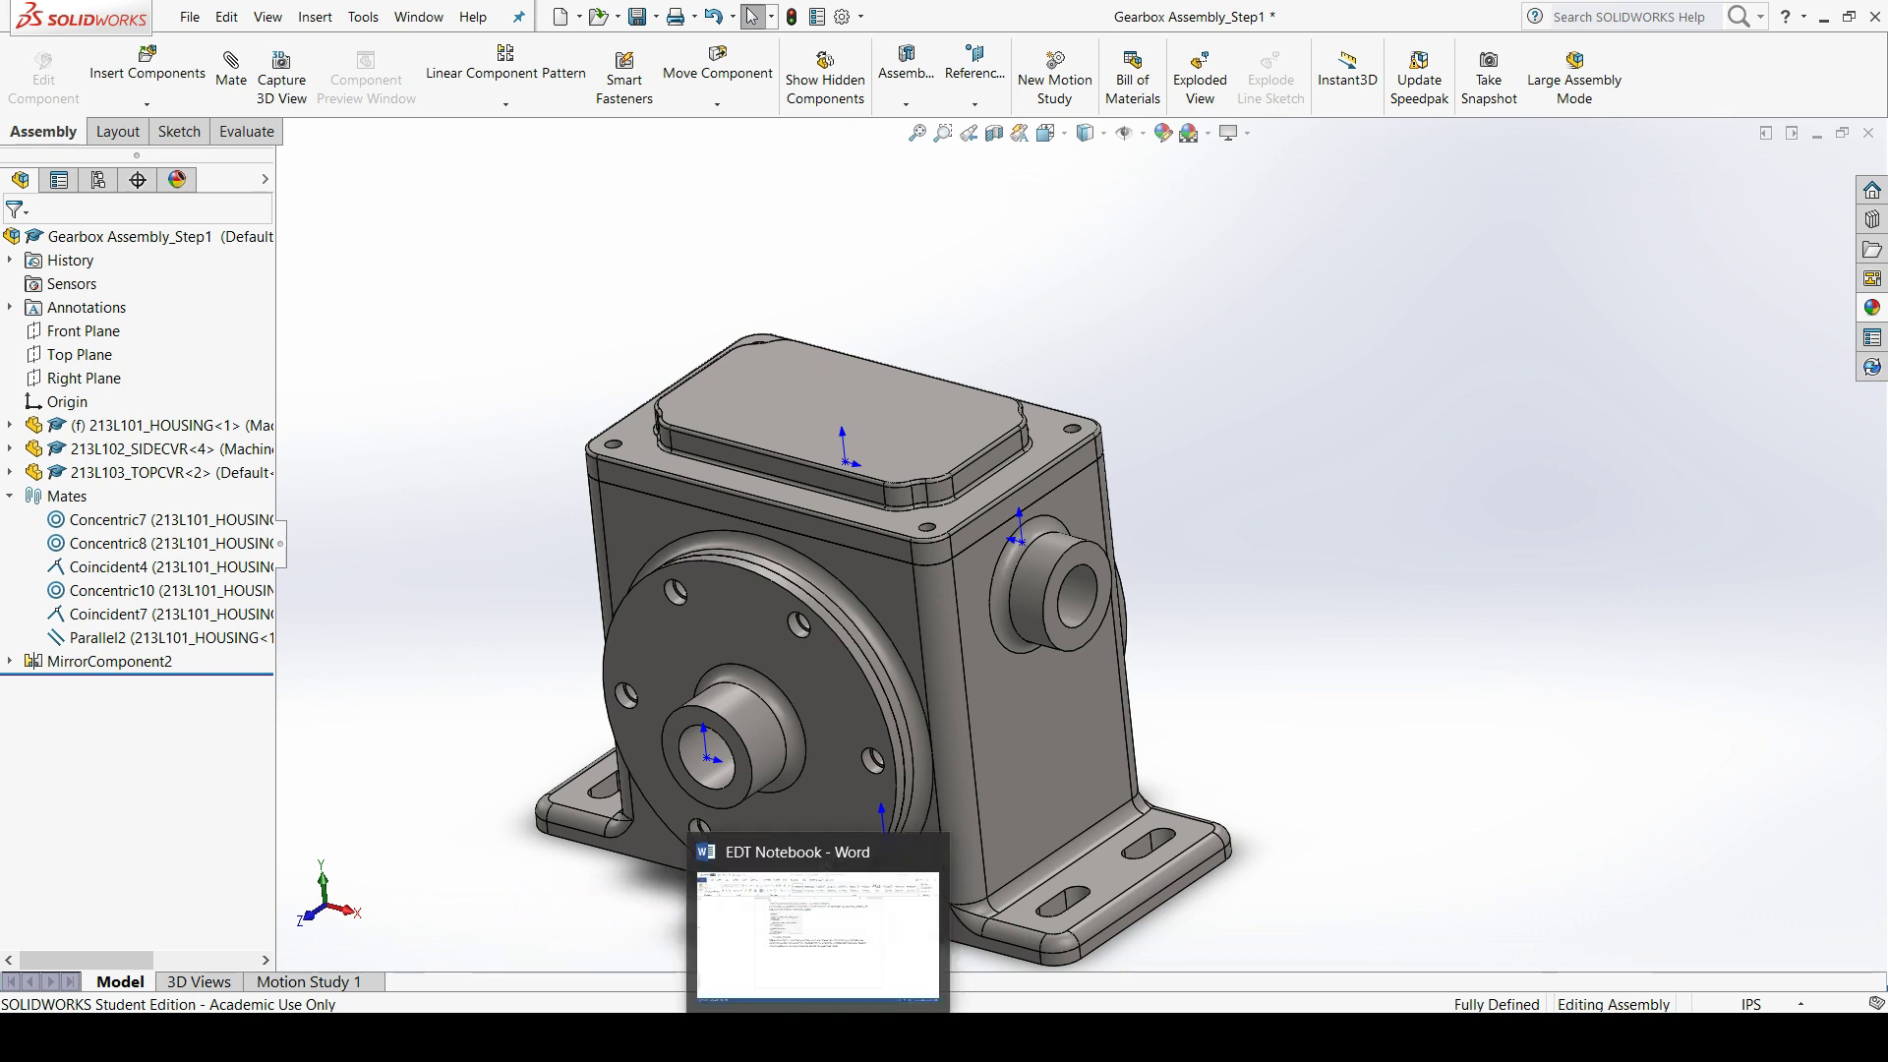
{"action": "left_click", "coordinate": [818, 934]}
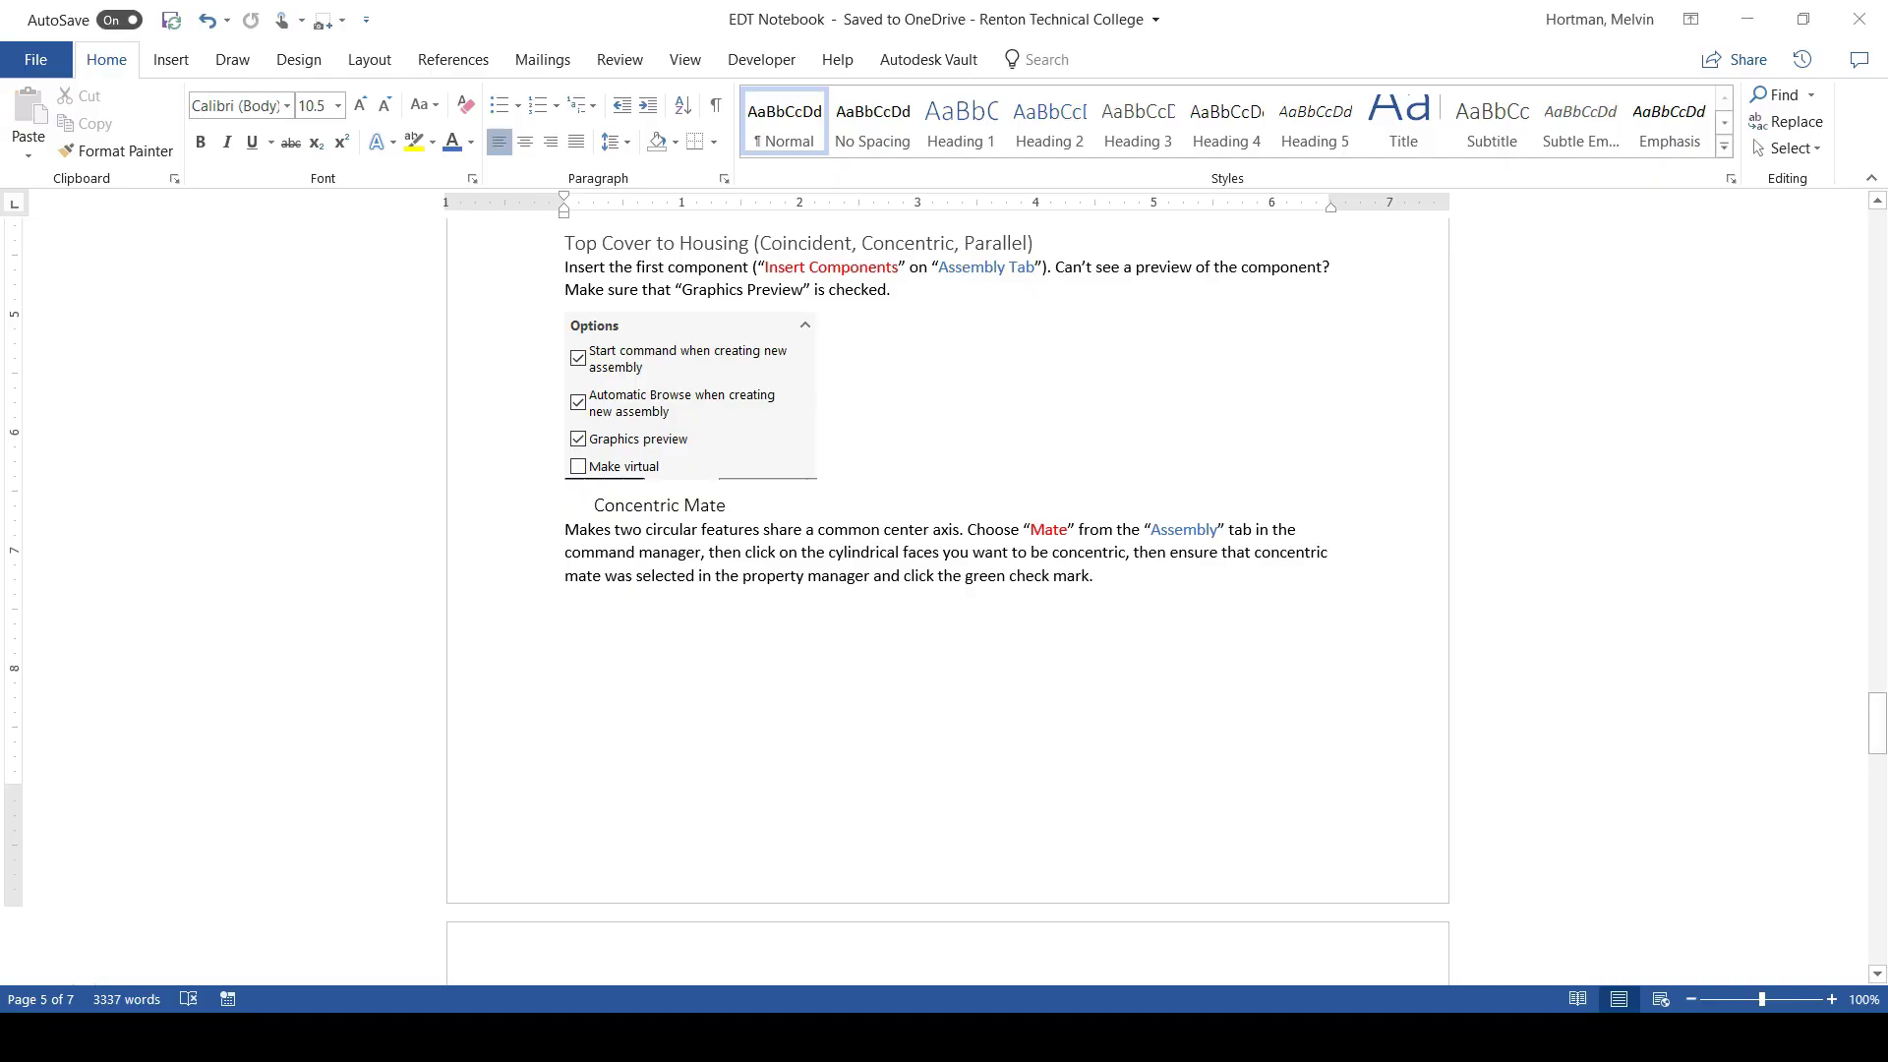